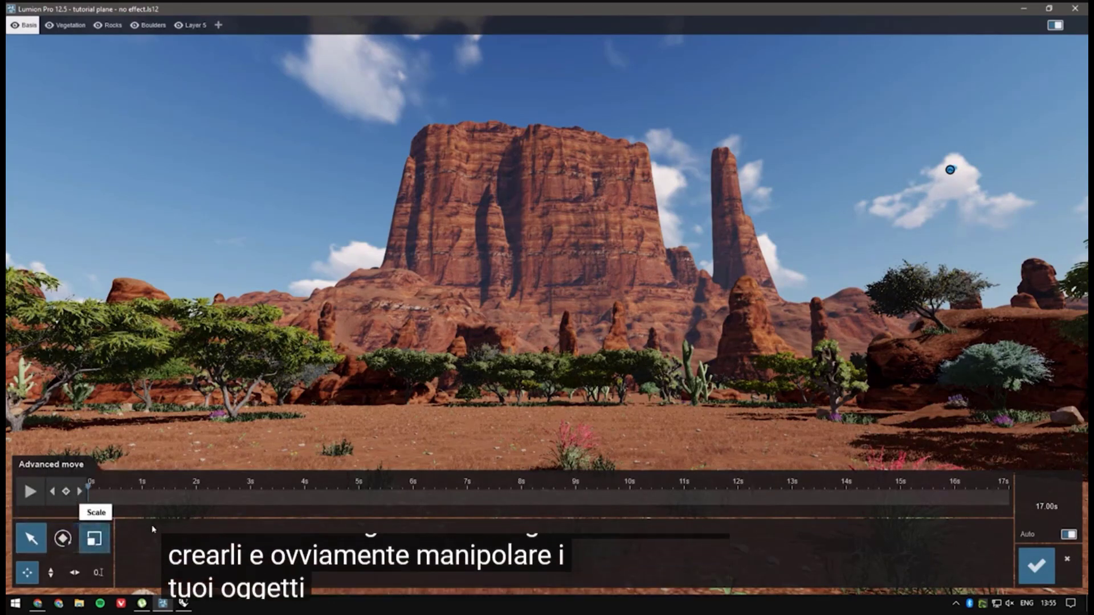
Step: Turn off automatic use of the clip length and set the advanced move's length to 20 seconds
drag(125, 500, 76, 509)
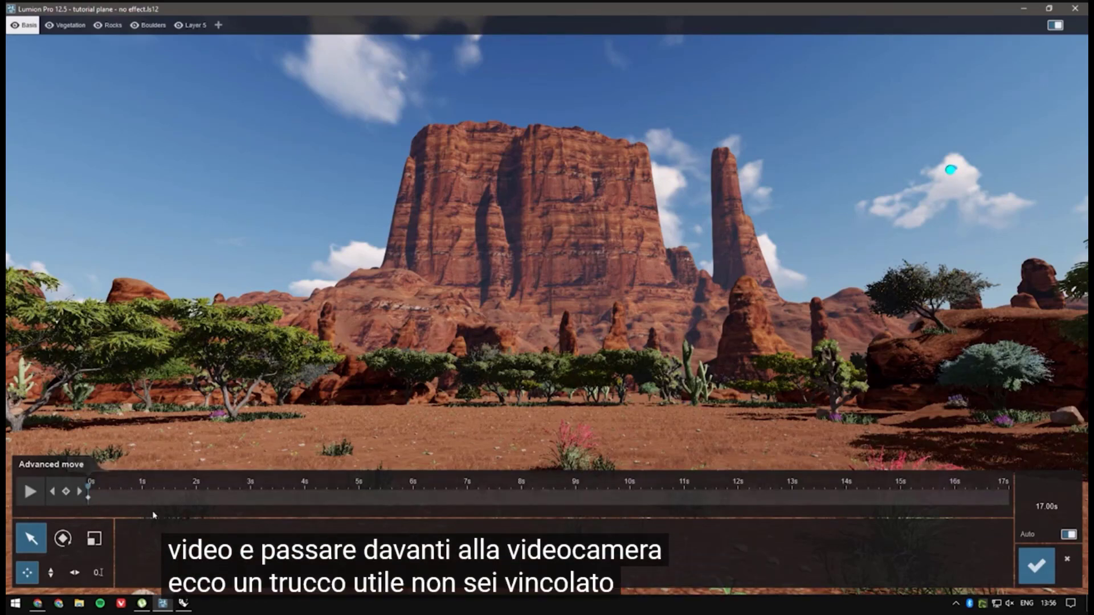
drag(89, 498, 1014, 515)
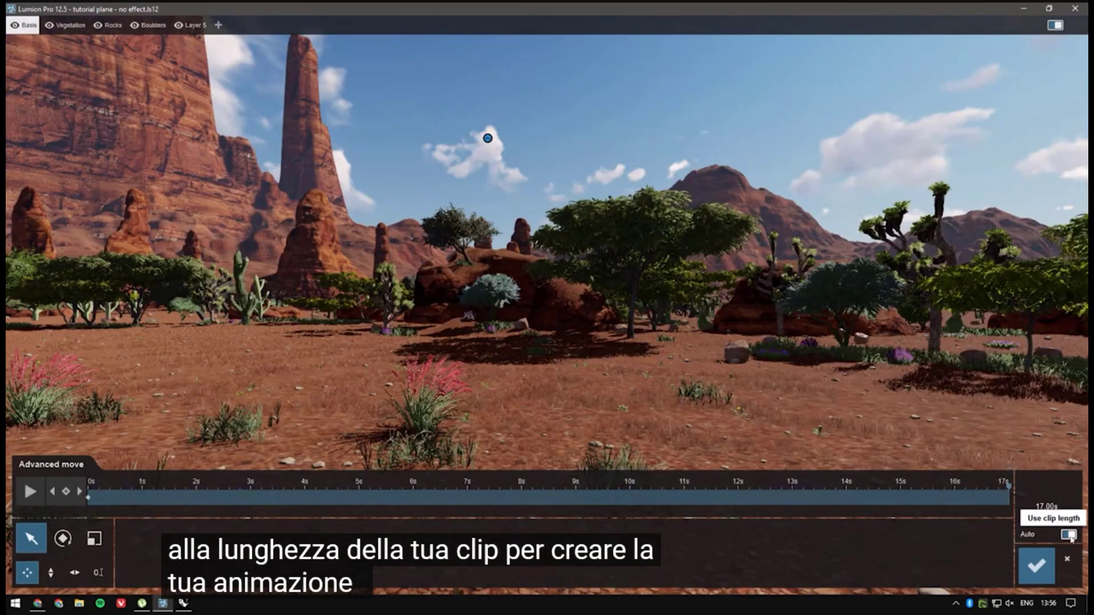
click(1071, 534)
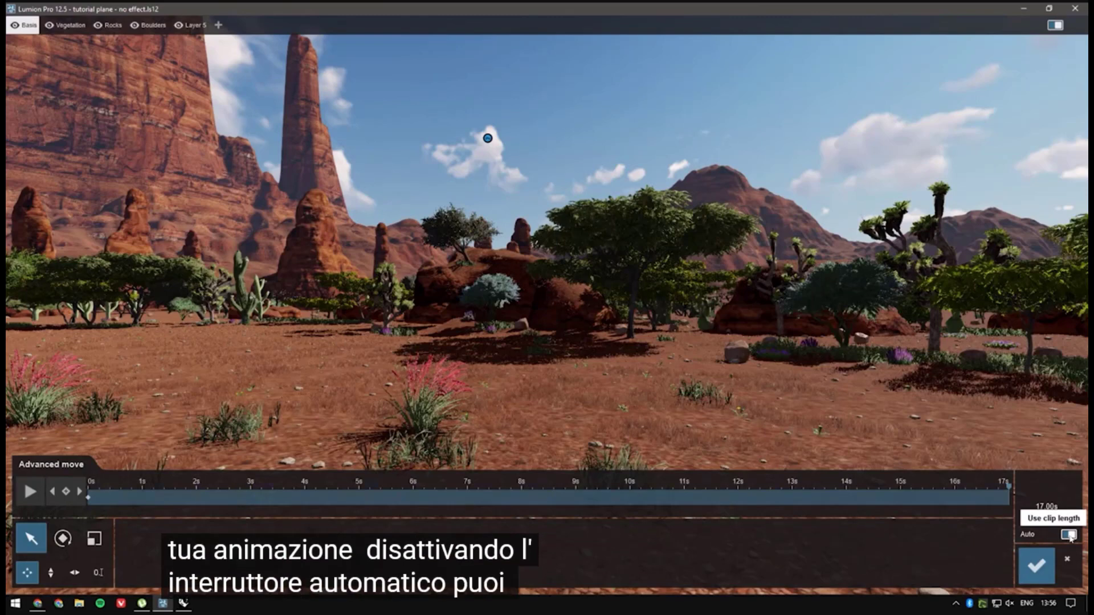
click(1072, 511)
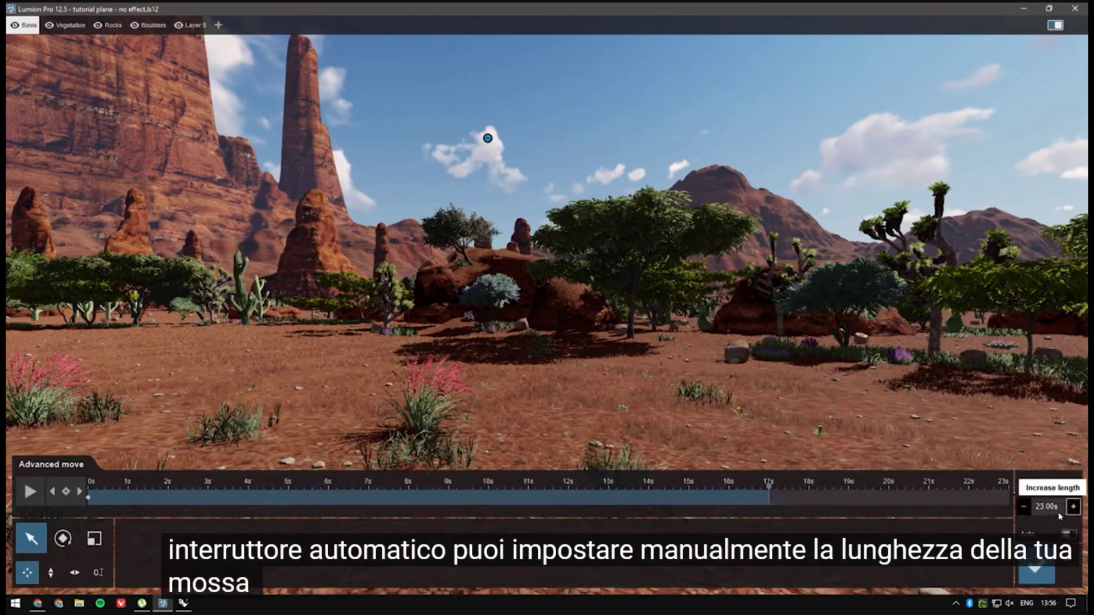
click(1040, 507)
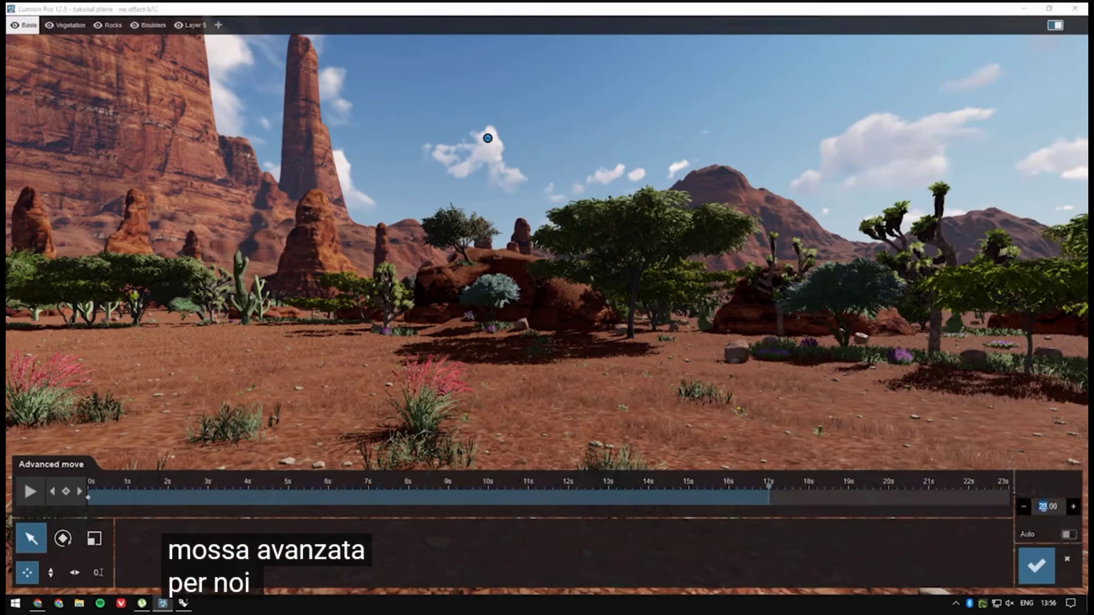
key(Return)
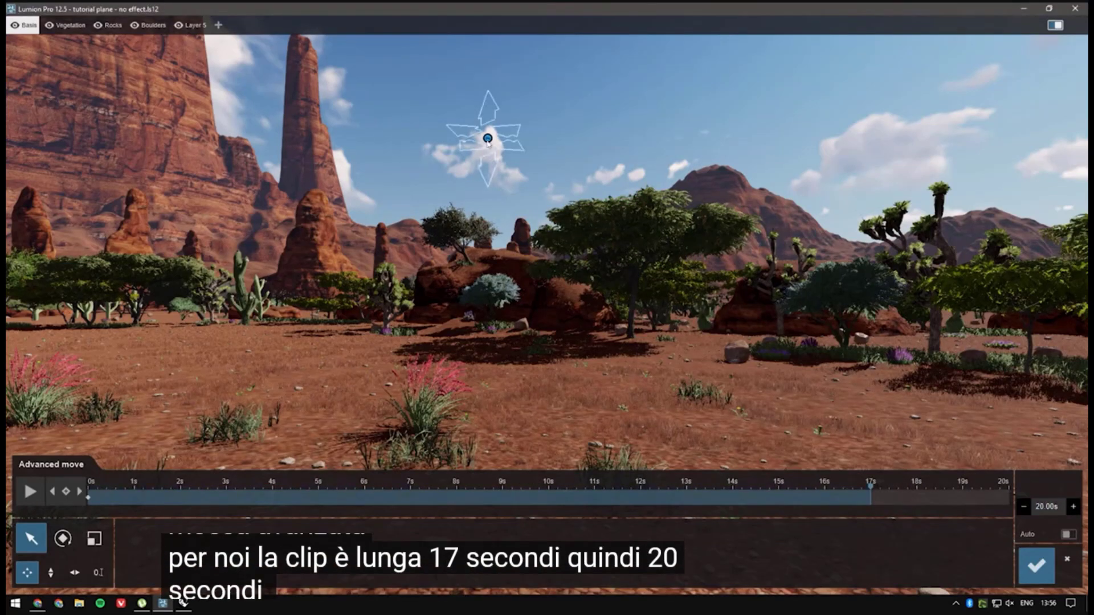
Step: Bring the plane from the sky to the ground near the camera at 17 s, with X at -18 and Y at 0
drag(487, 141, 802, 416)
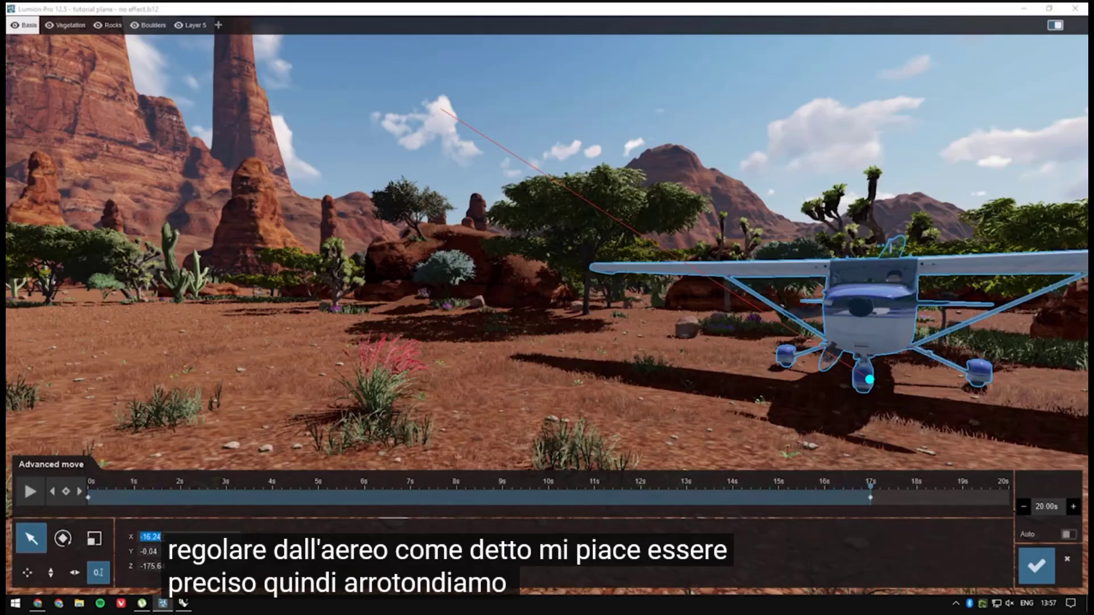
text(-18)
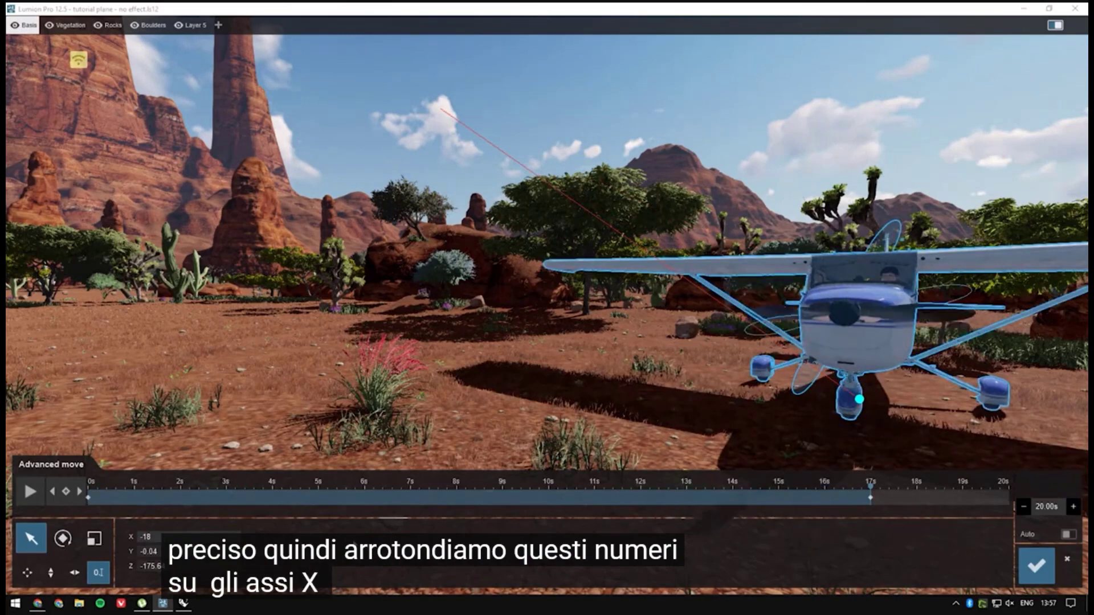
click(161, 552)
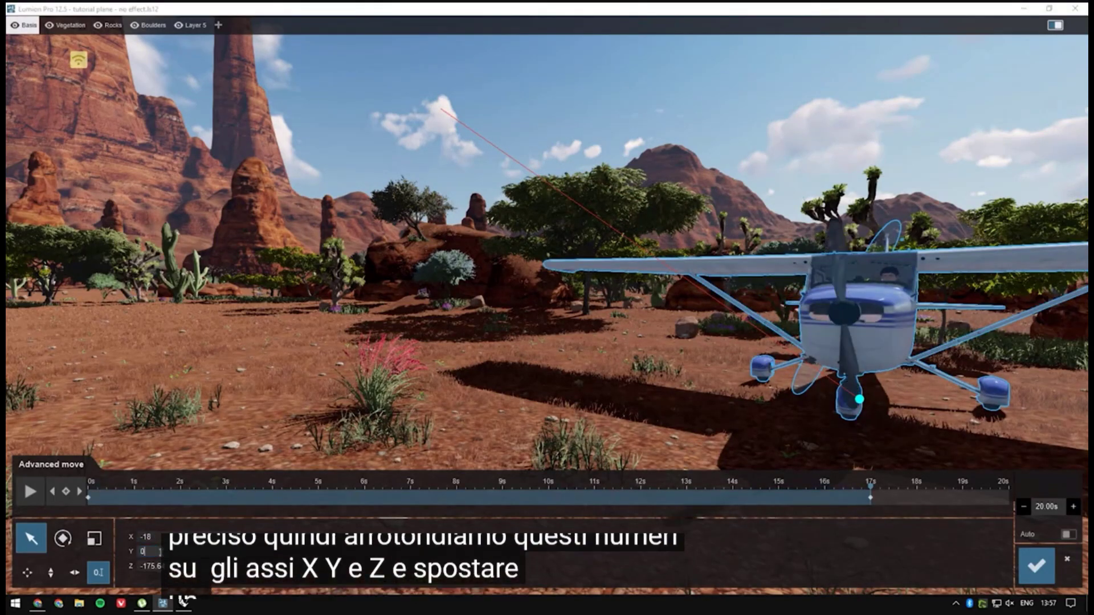
text(0)
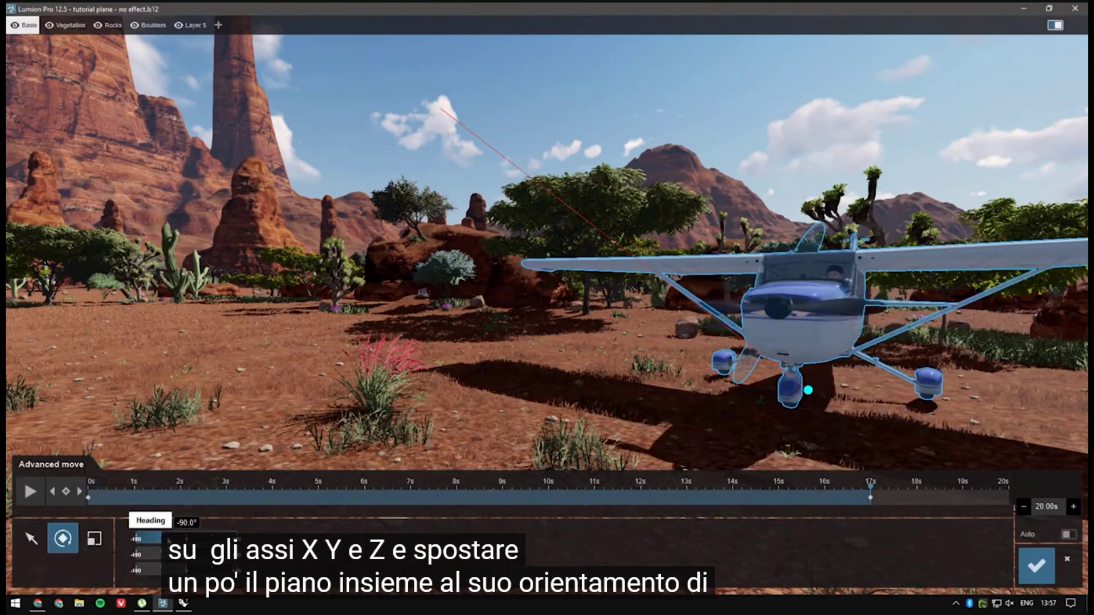
Step: Set the plane's heading to 51° and shift its 17-second keyframe to 20 seconds
drag(163, 538, 200, 538)
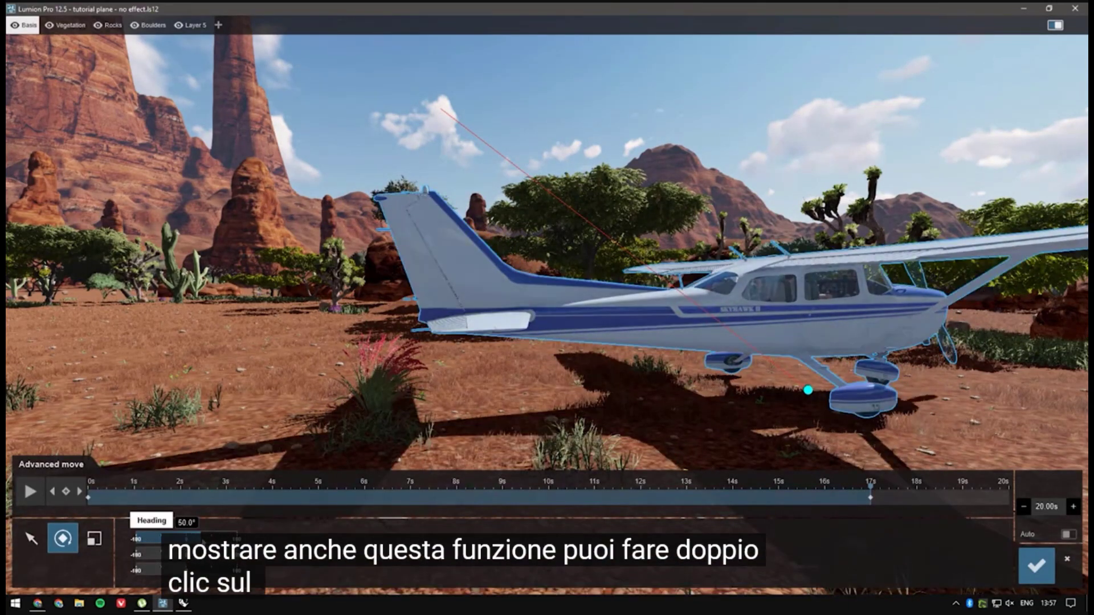
double_click(201, 540)
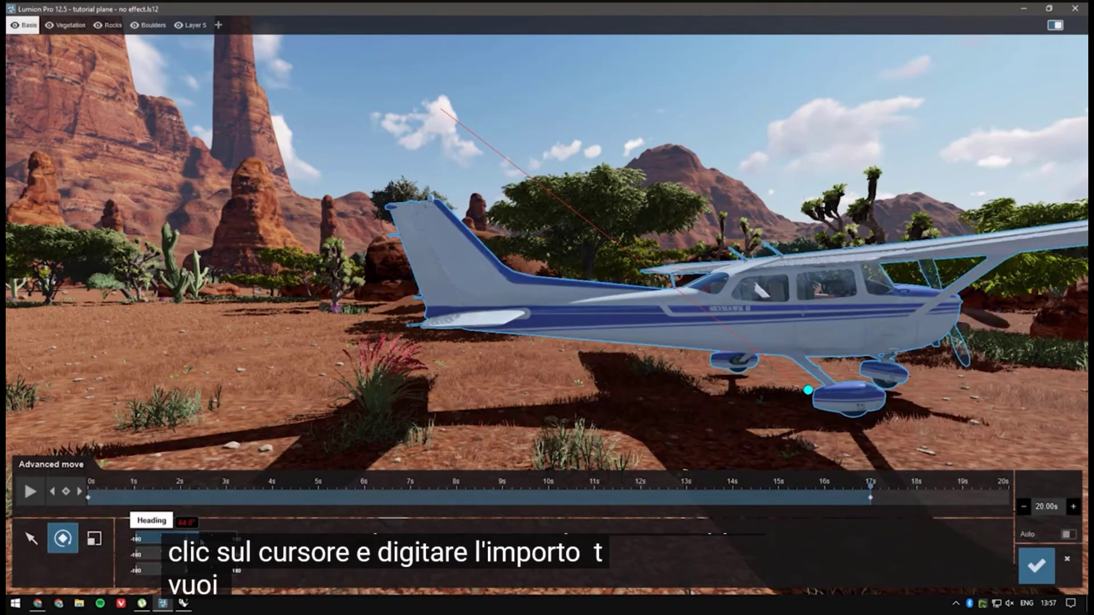
text(51)
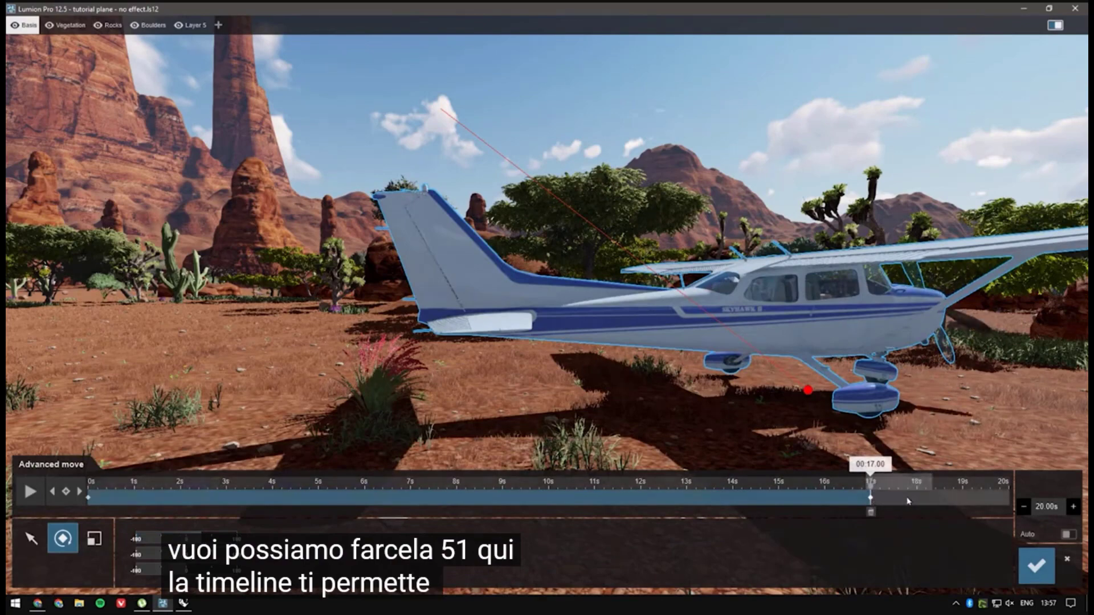
drag(870, 499, 1016, 502)
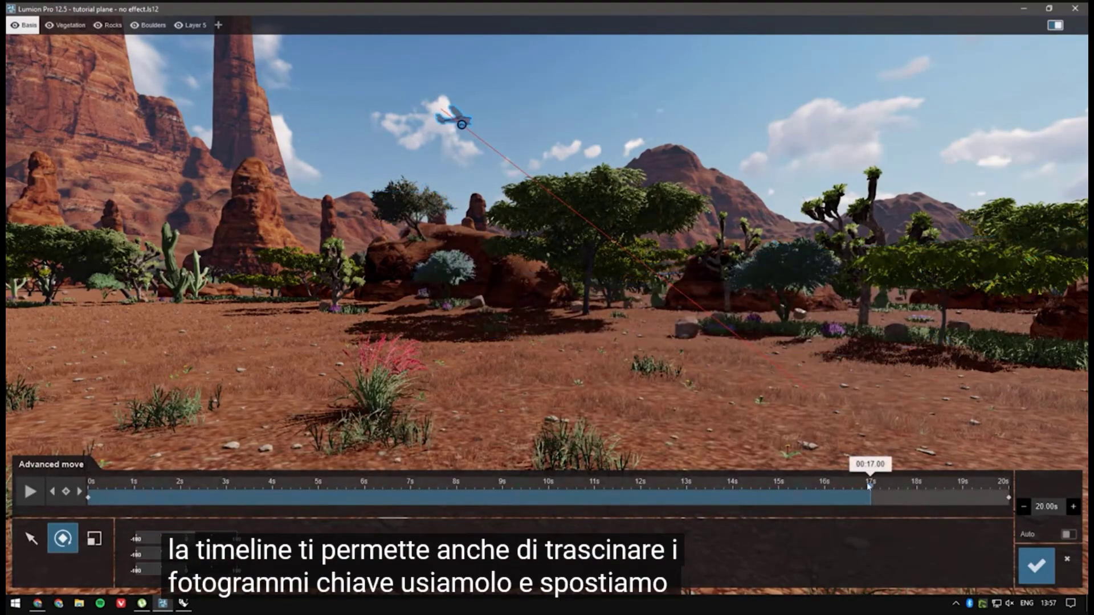
Step: Position the plane at X -150, Y 200, Z 450 in a keyframe at about 4.7 seconds
drag(869, 487, 820, 492)
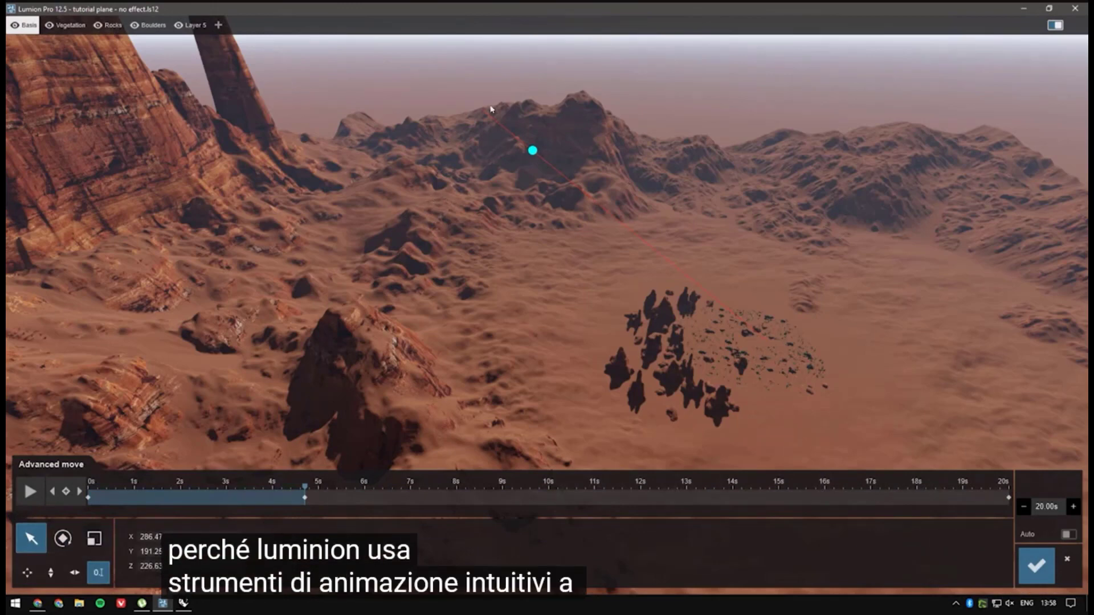
click(153, 539)
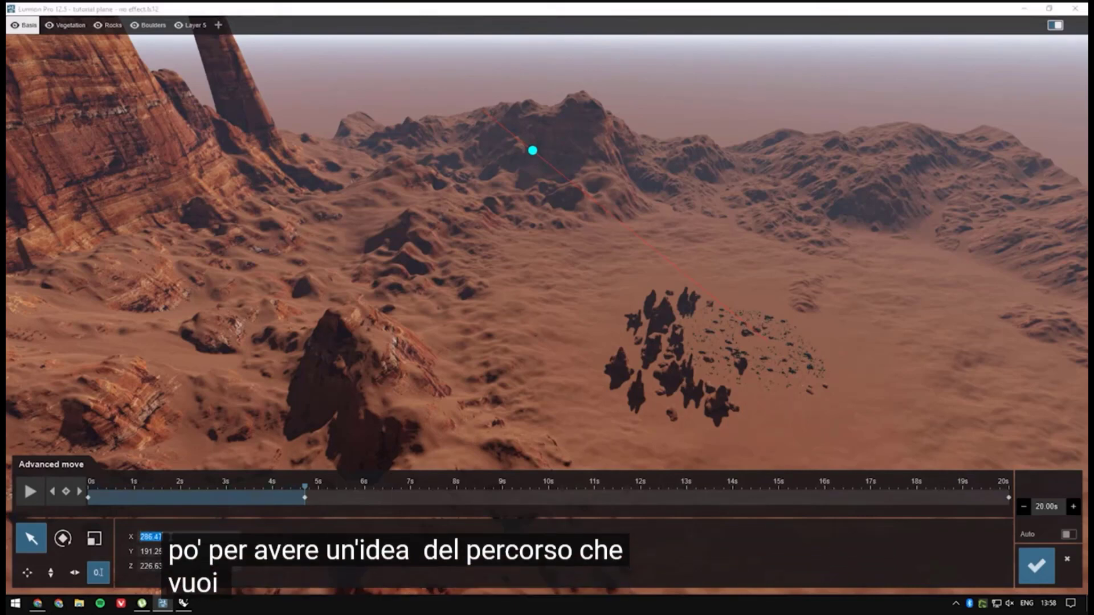
text(-150)
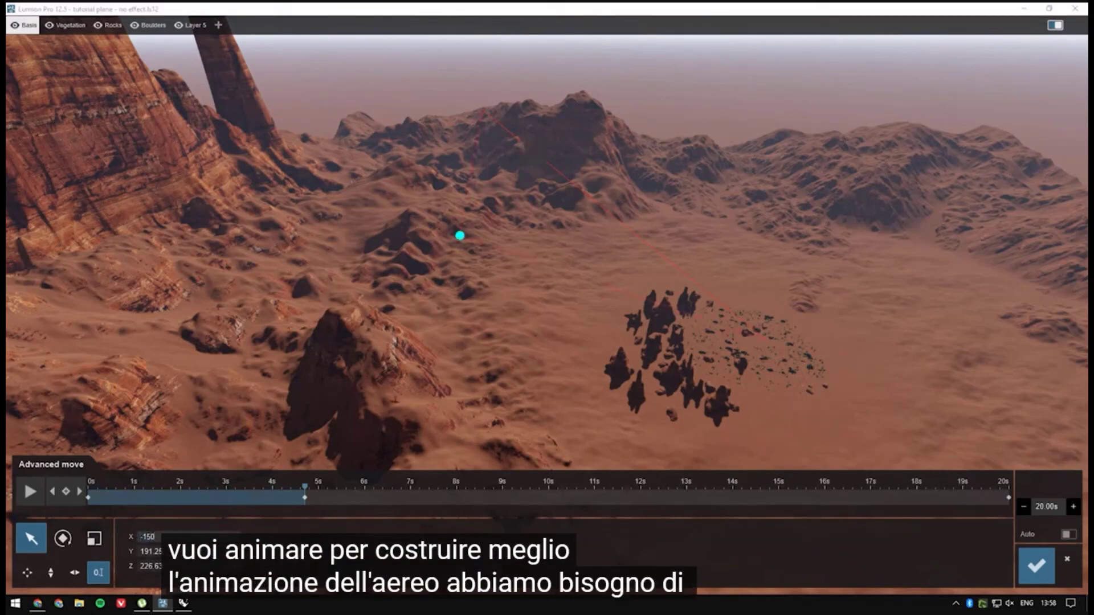
key(Tab)
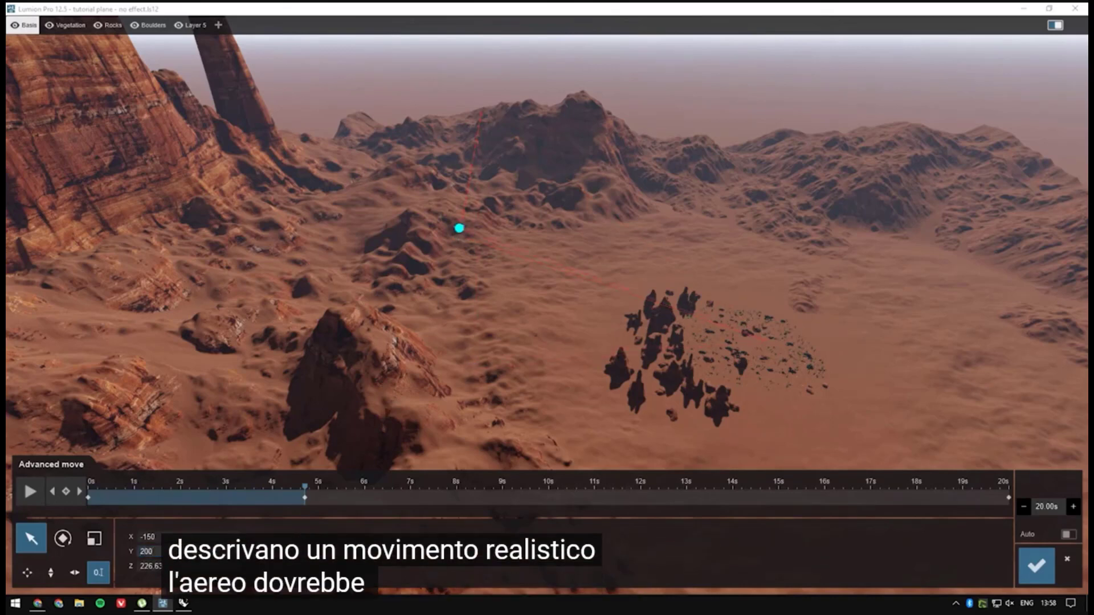
text(450)
key(Return)
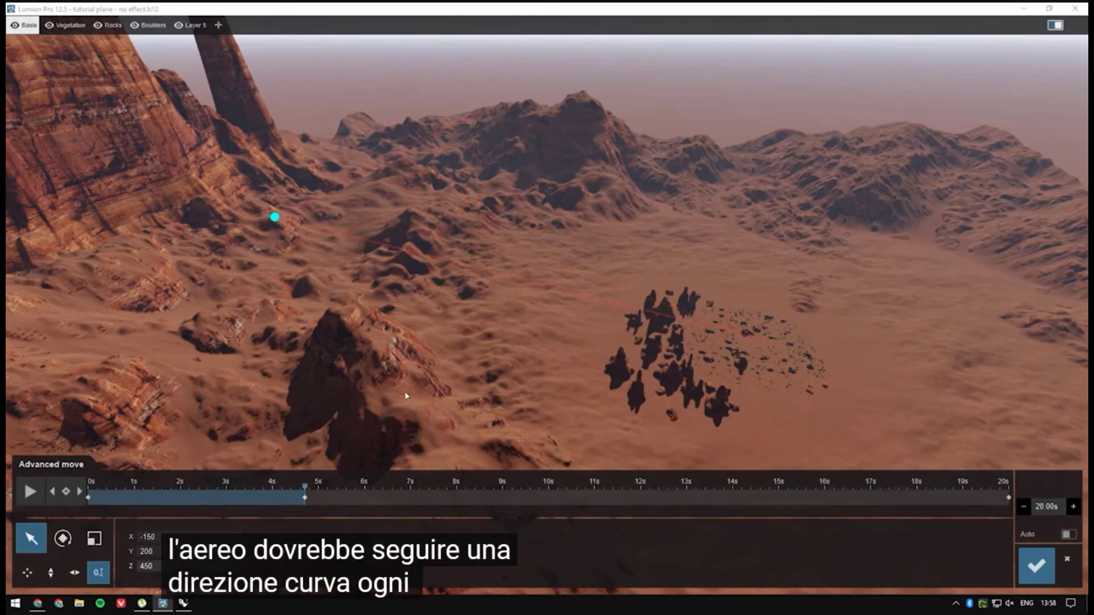
Step: Adjust the plane's heading and bank at the keyframe near 4.7 seconds so it leans into the turn
click(65, 540)
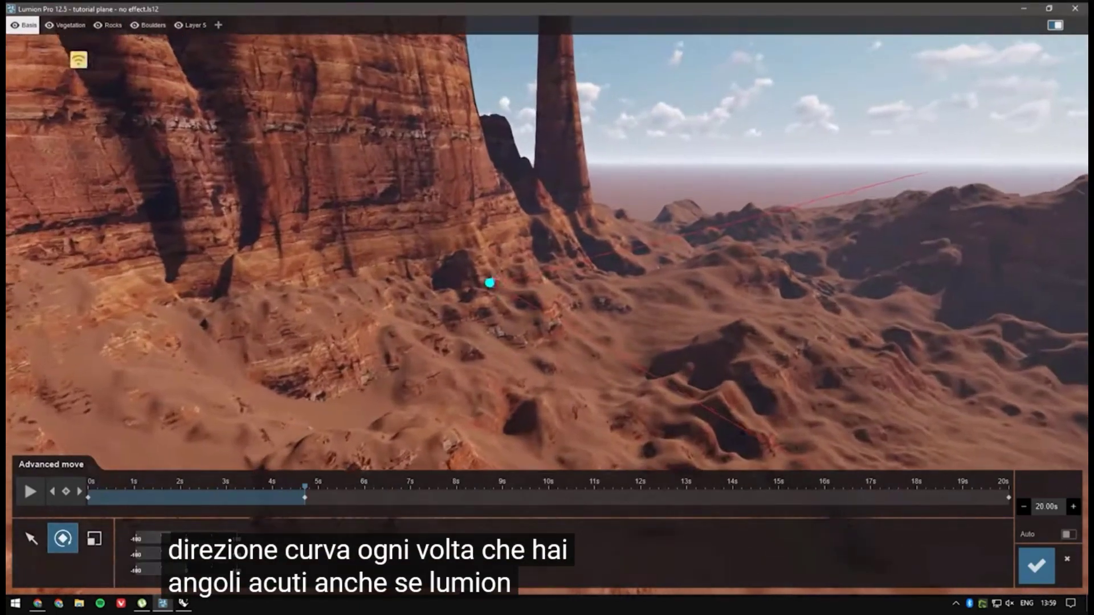
key(w)
right_drag(547, 307, 456, 296)
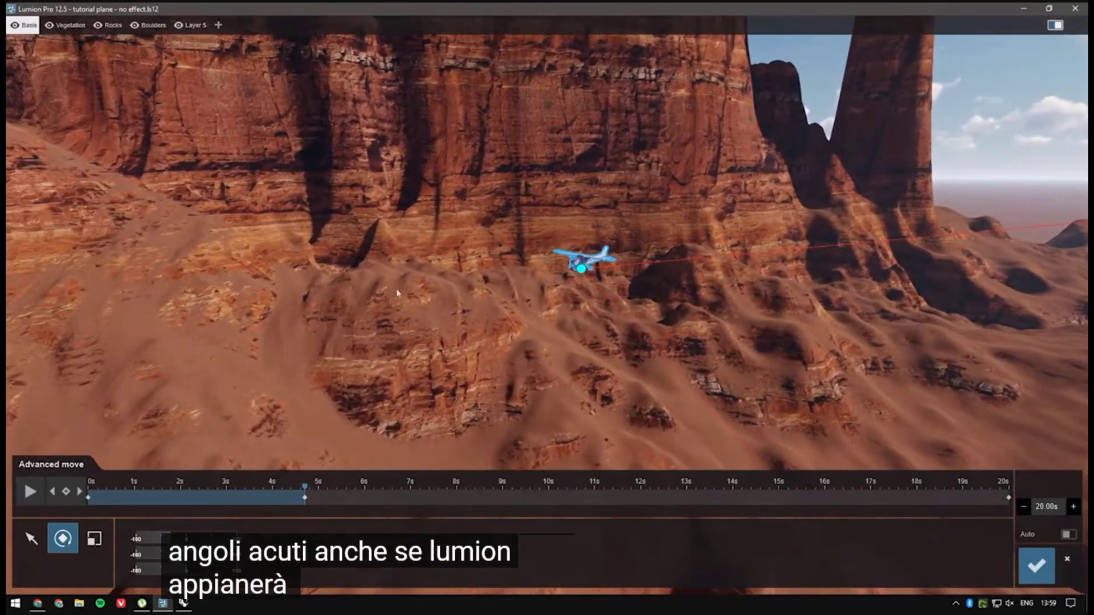
drag(170, 540, 164, 540)
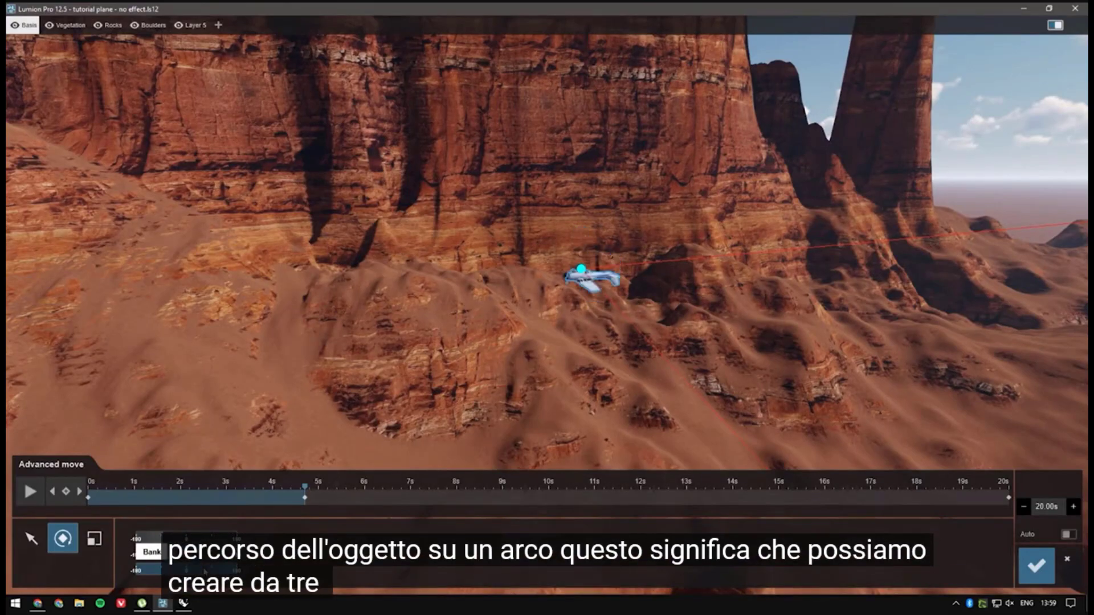
click(205, 572)
Step: Position the plane at X -375, Y 160, Z 425 in a keyframe at about 7.5 seconds and open its rotation settings
right_drag(364, 342, 455, 345)
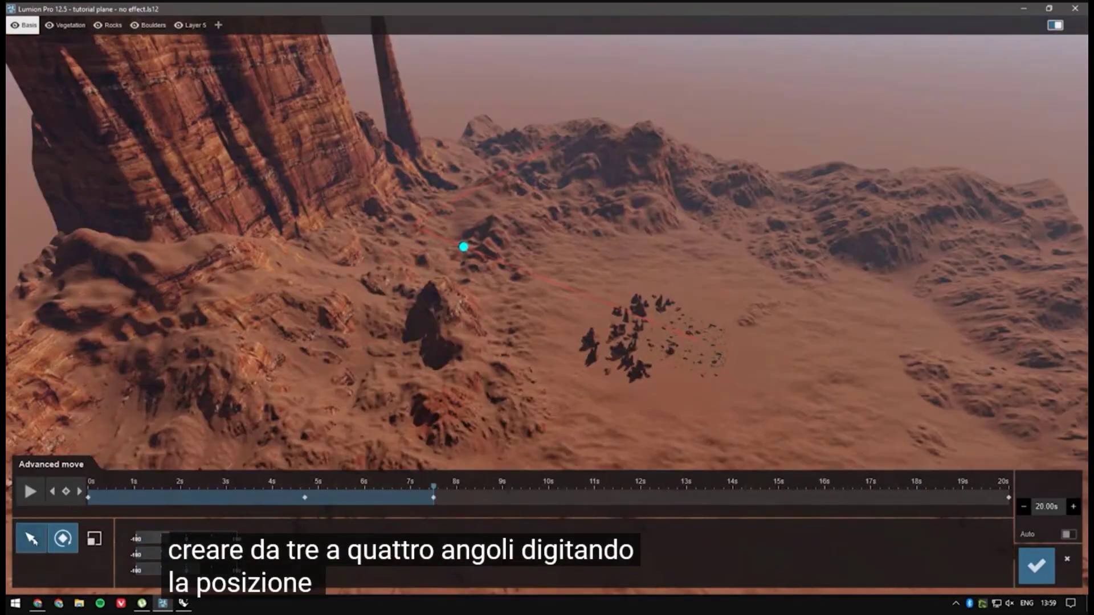
click(31, 538)
click(202, 537)
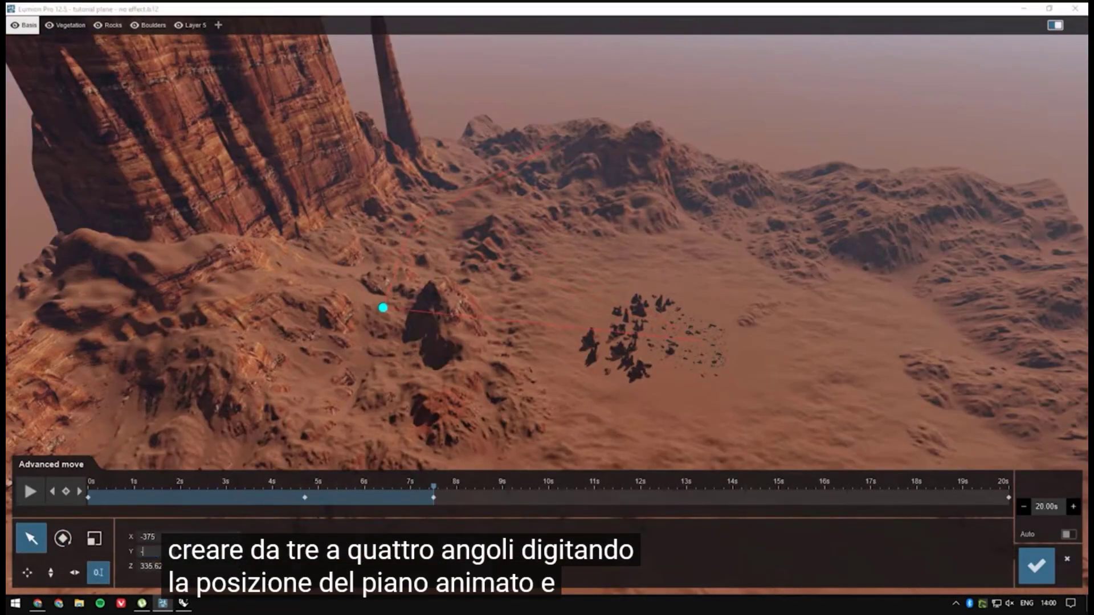
text(160)
key(Tab)
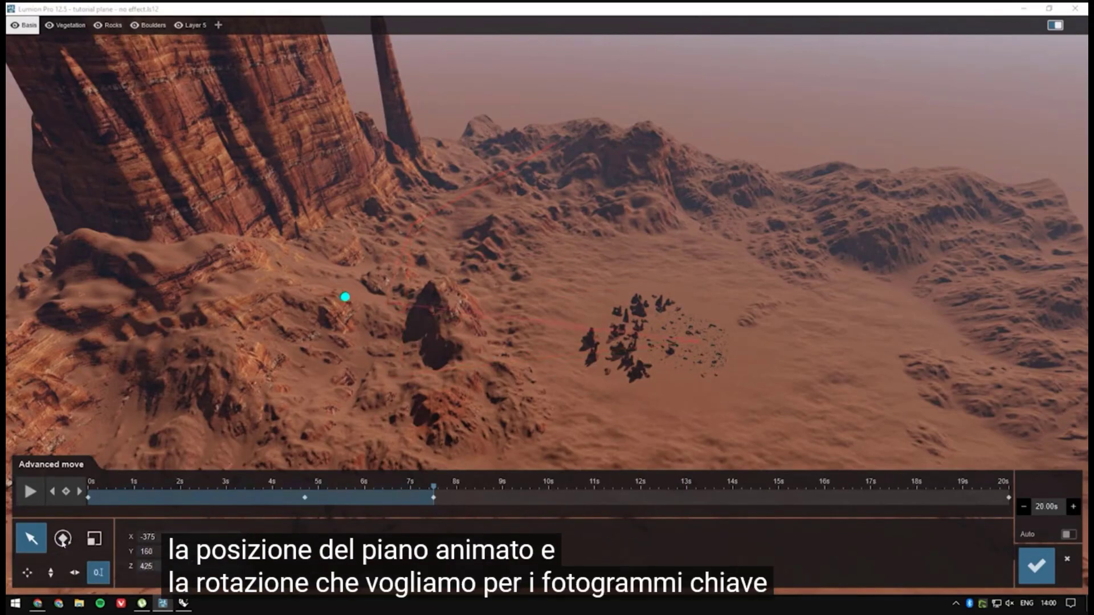
click(62, 539)
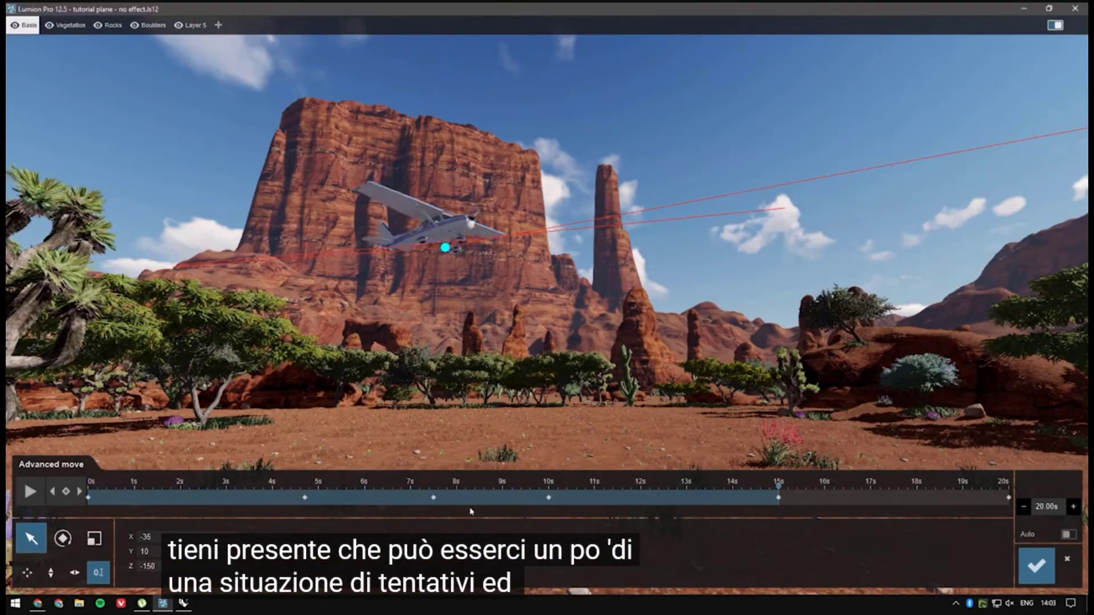
Step: Go to the final keyframe at 20 seconds and scrub back along the timeline to review the plane's flight
click(80, 491)
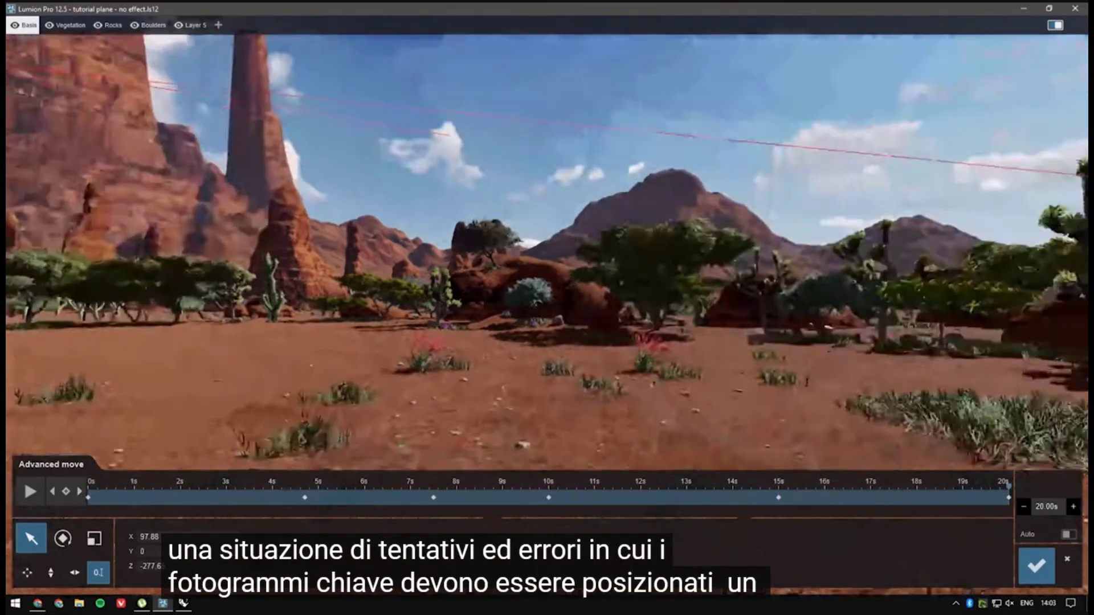
right_drag(597, 297, 316, 296)
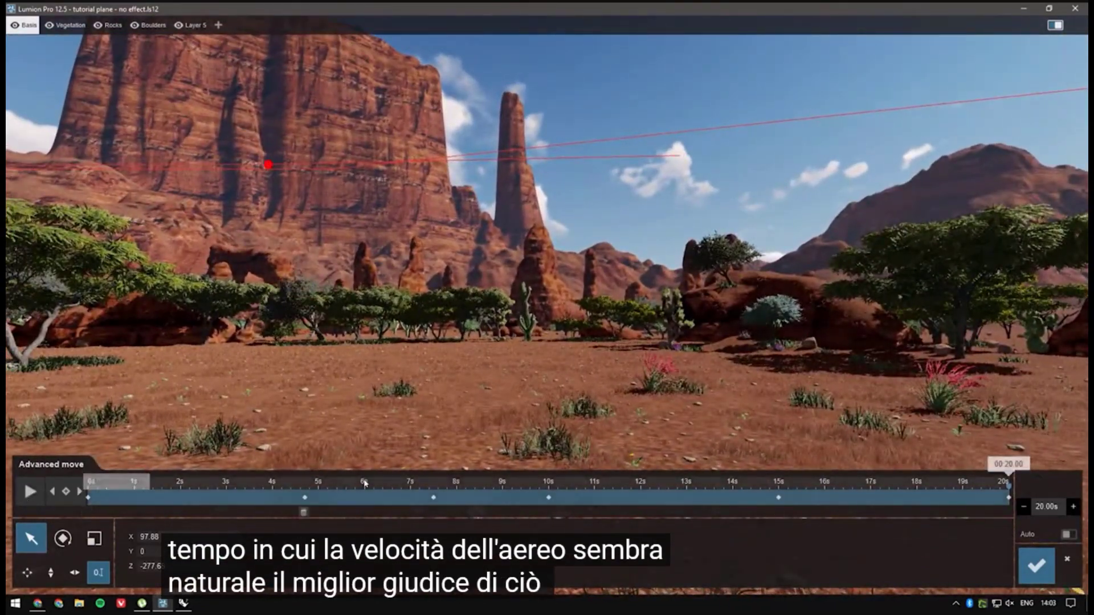
drag(1007, 486, 678, 485)
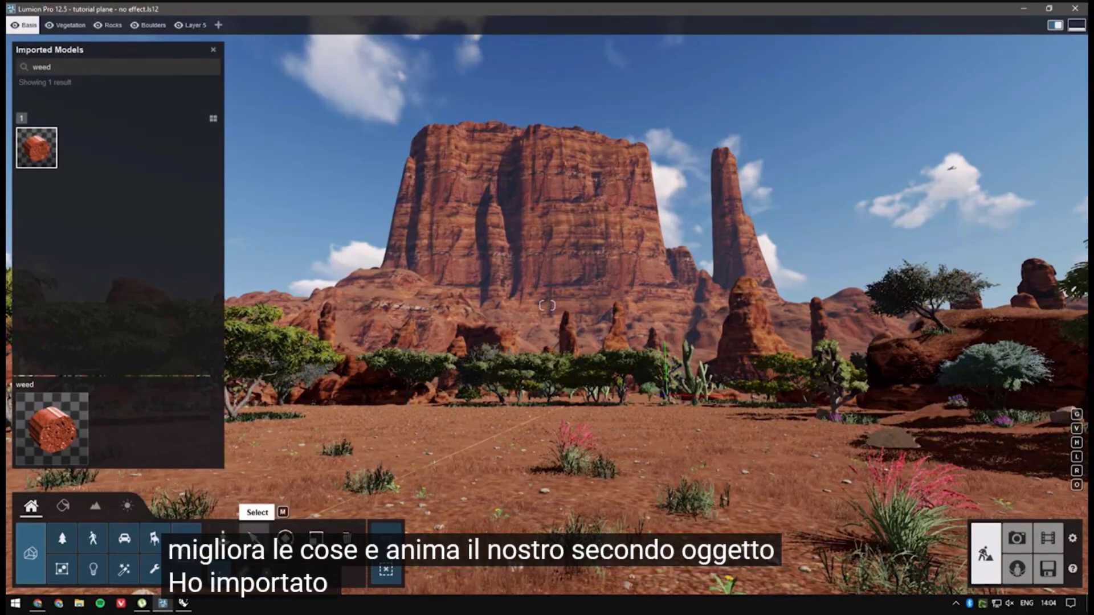
Step: Select the imported weed cylinder beside the pink-flowered bush and raise it above the ground through its numeric position
click(254, 535)
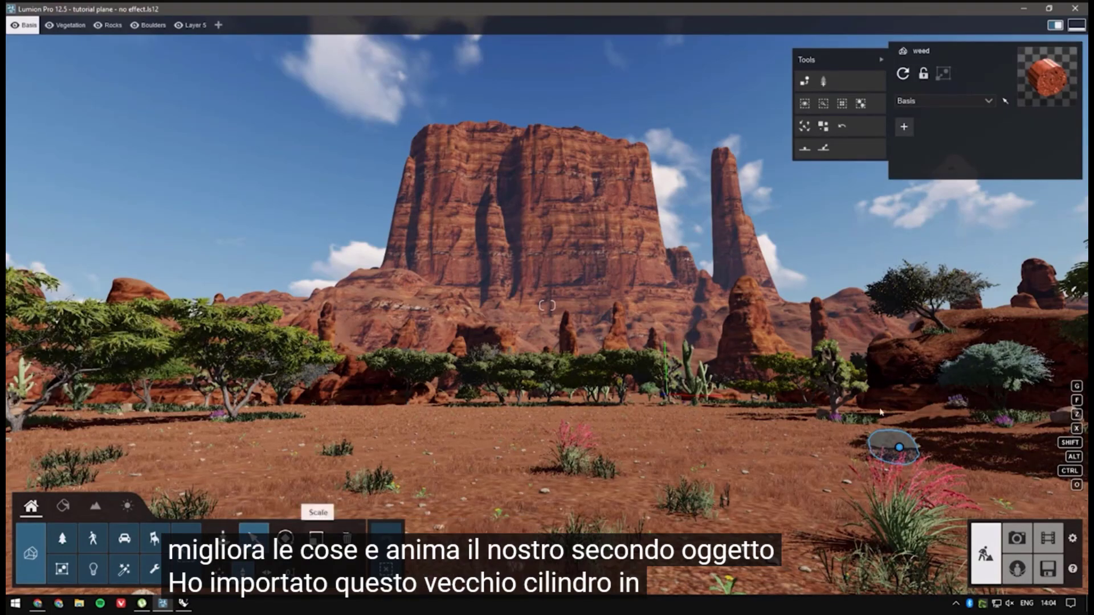
click(904, 454)
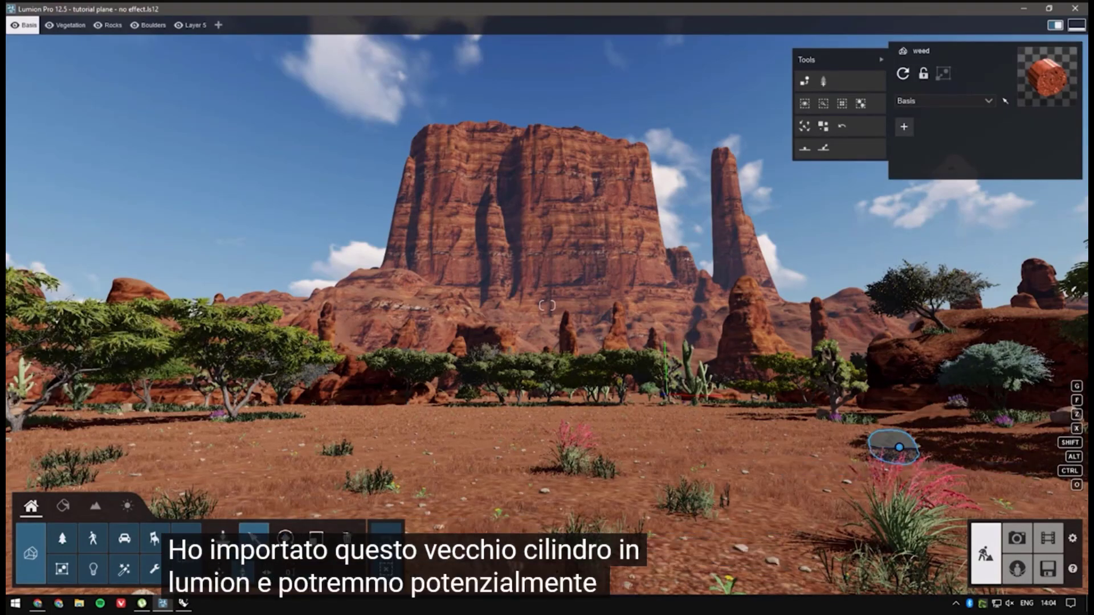
key(w)
right_drag(456, 399, 638, 467)
right_drag(464, 450, 475, 504)
key(w)
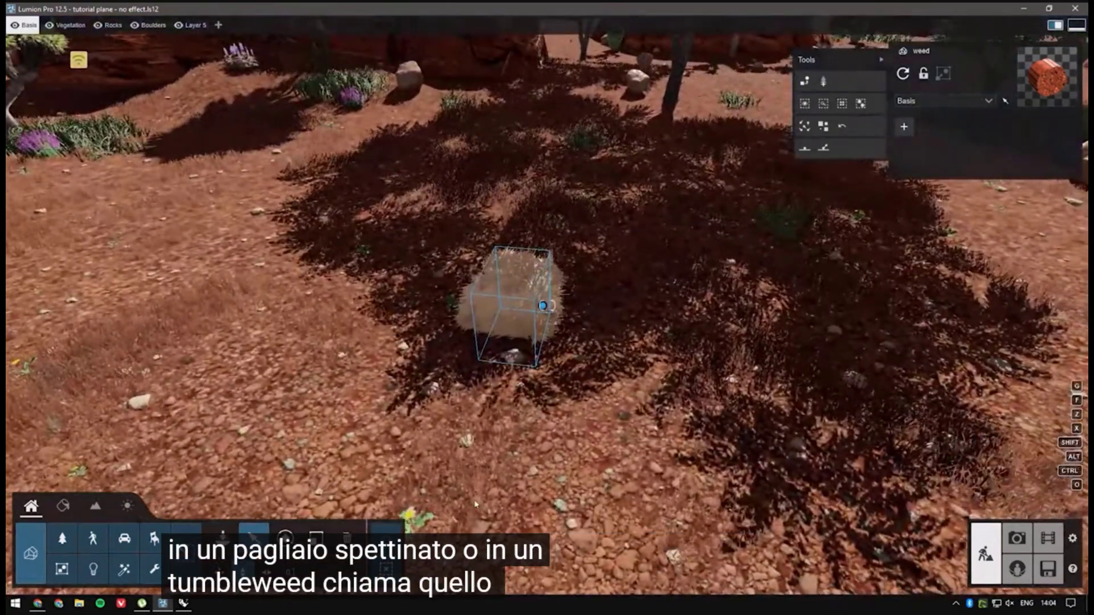
click(289, 571)
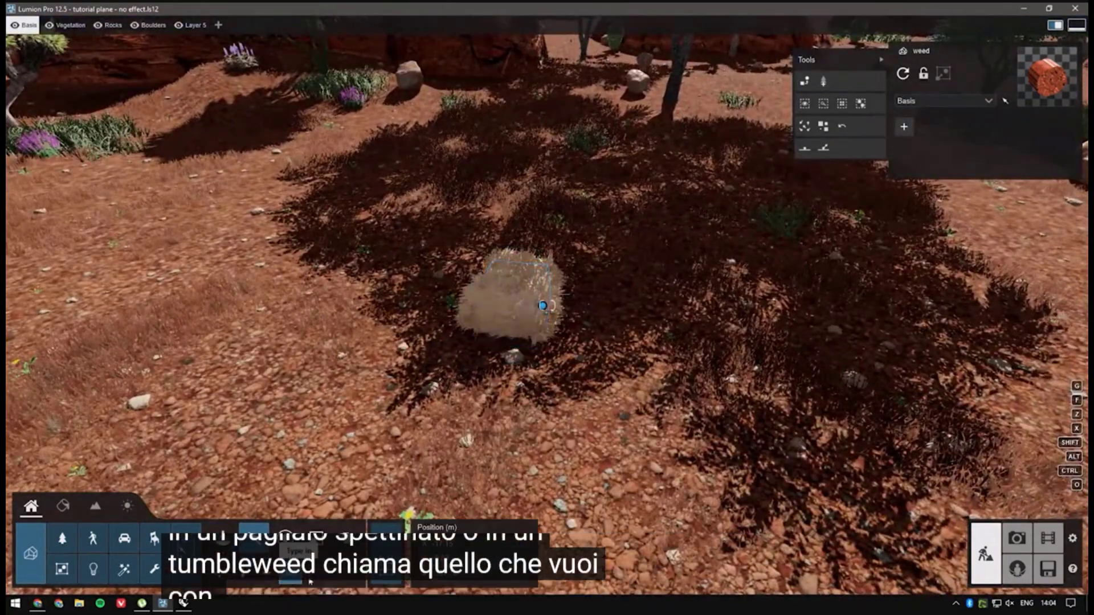
click(447, 558)
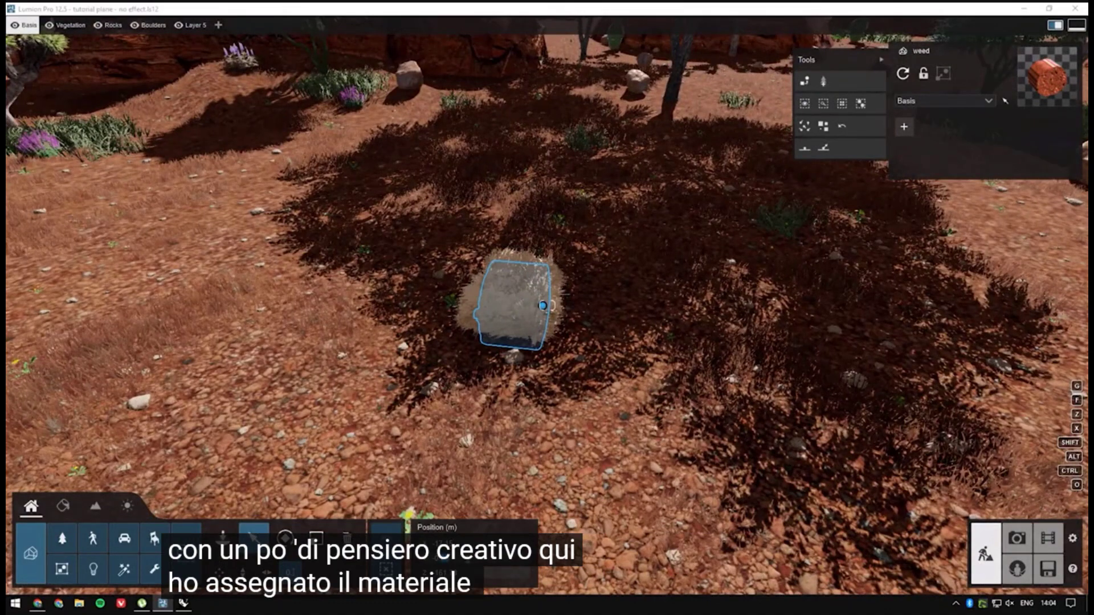
key(Return)
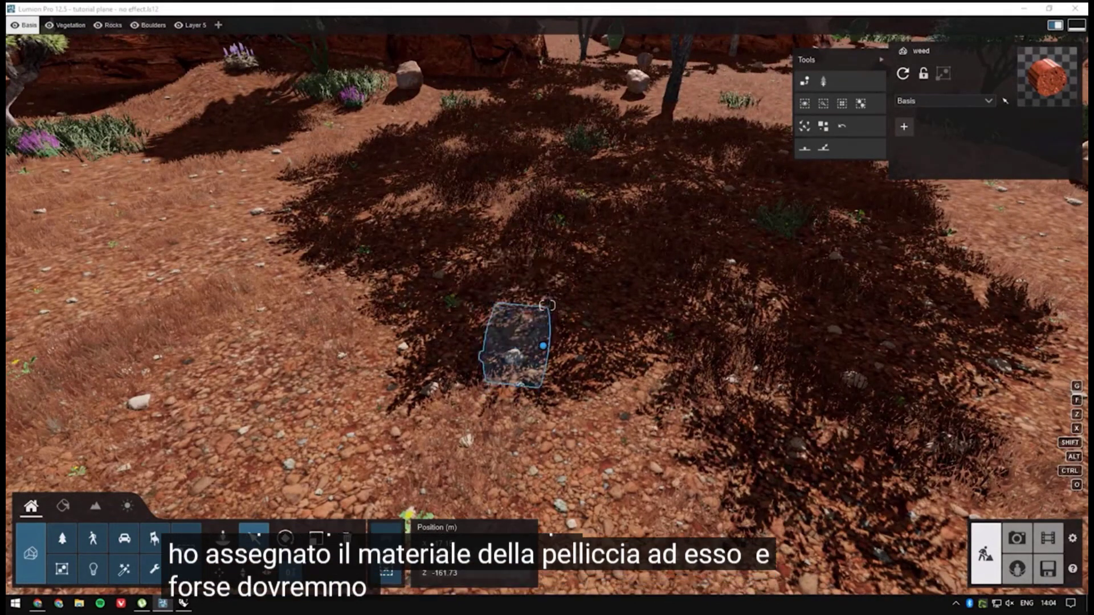
key(Return)
key(Return)
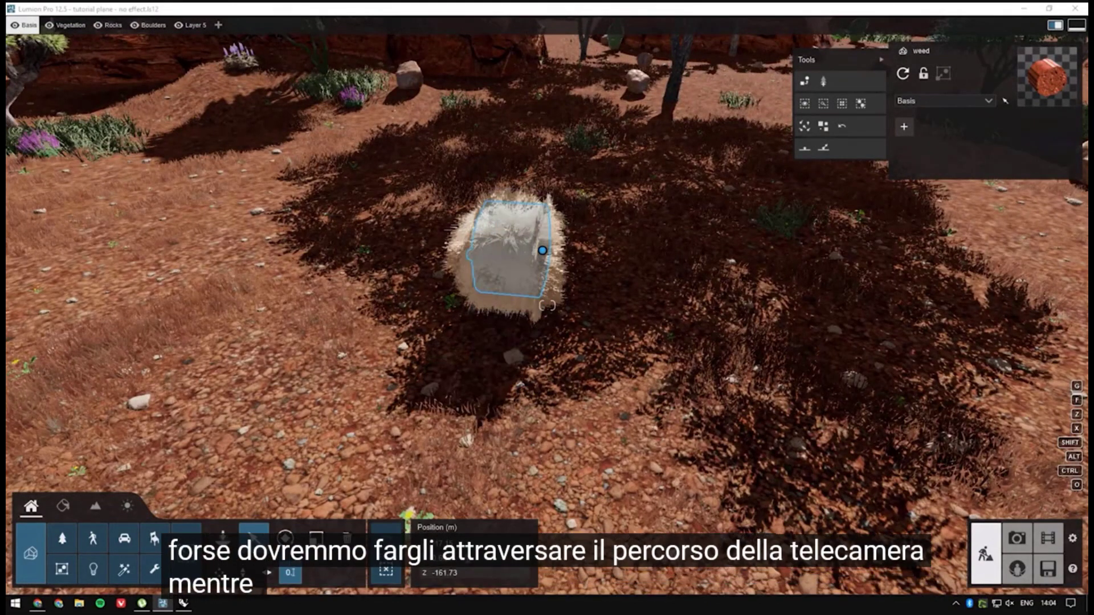
Step: Switch to the movie clip, open its Advanced Move effect for editing and go to 0 seconds on the timeline
right_drag(598, 384, 1027, 504)
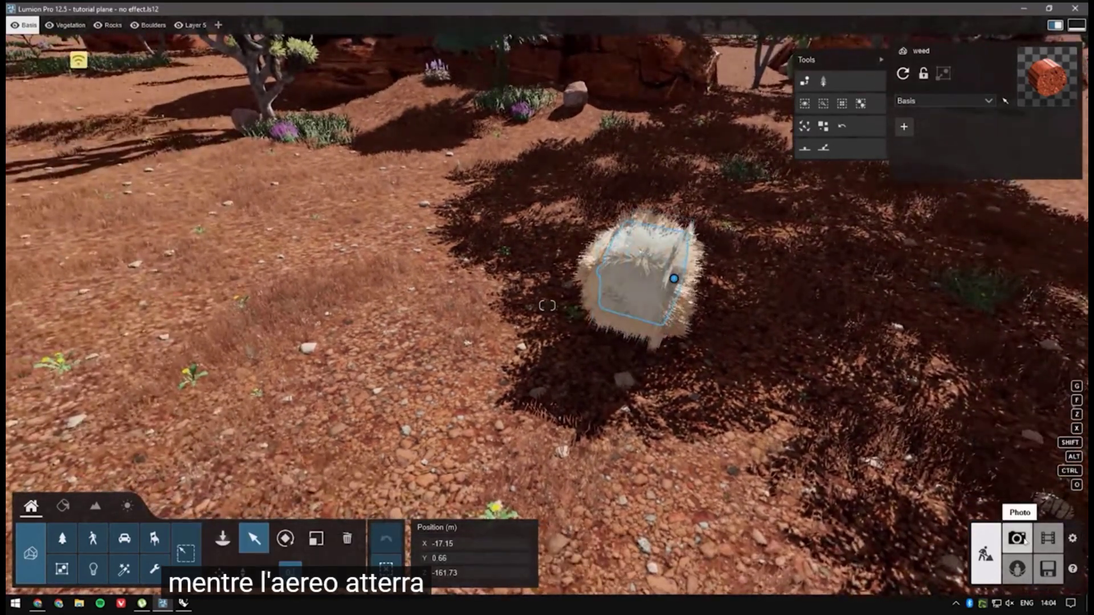
click(1046, 541)
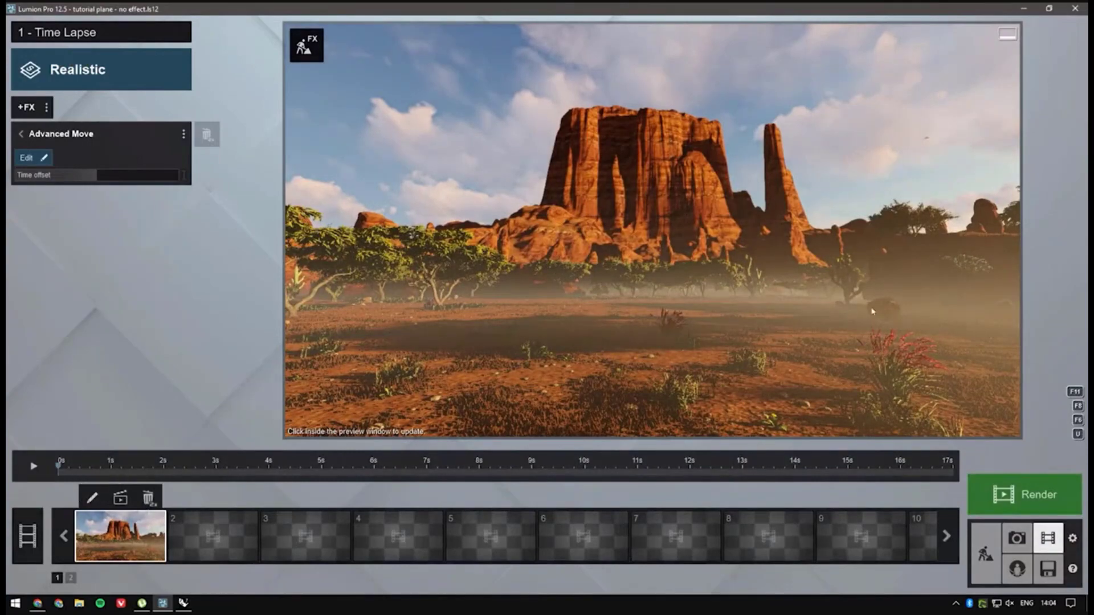
click(43, 161)
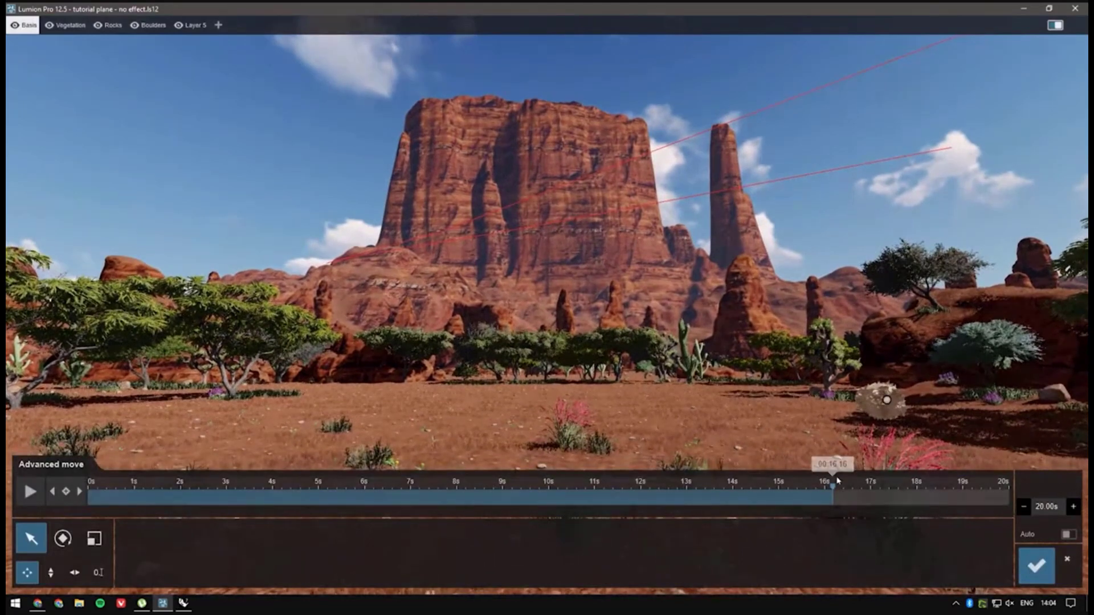
drag(833, 485, 28, 490)
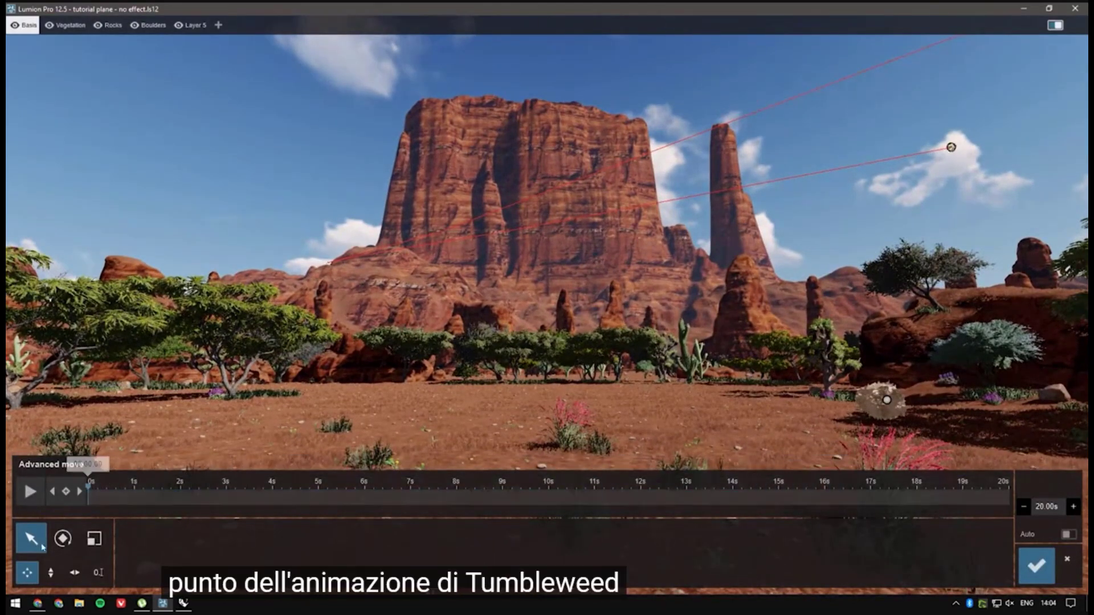
Step: Select the tumbleweed and set its X position to -15 in a keyframe at 0 seconds
click(888, 402)
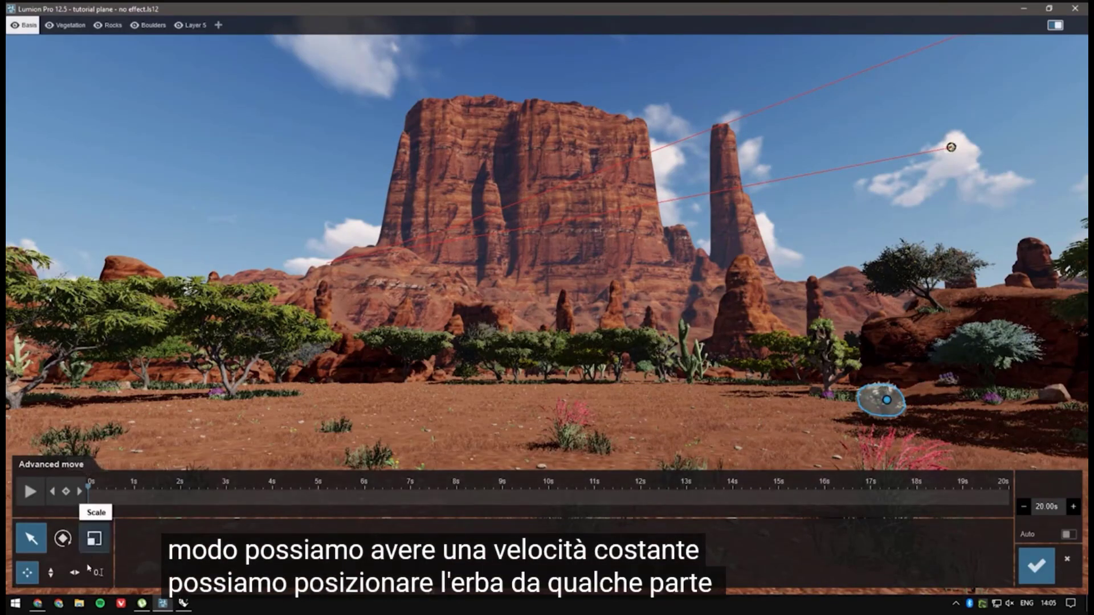
click(99, 573)
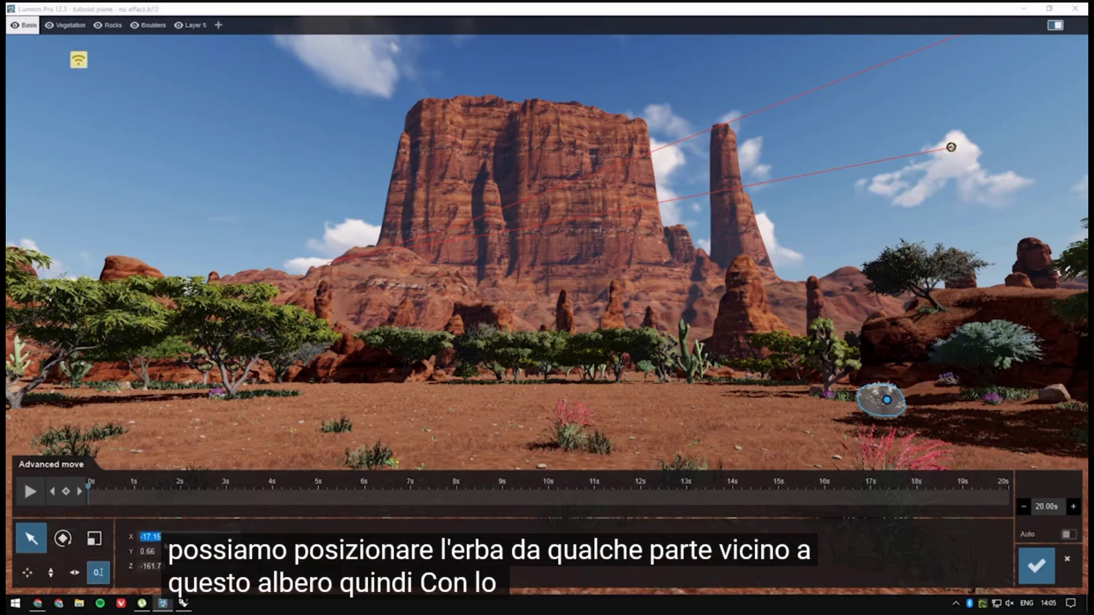
text(-15)
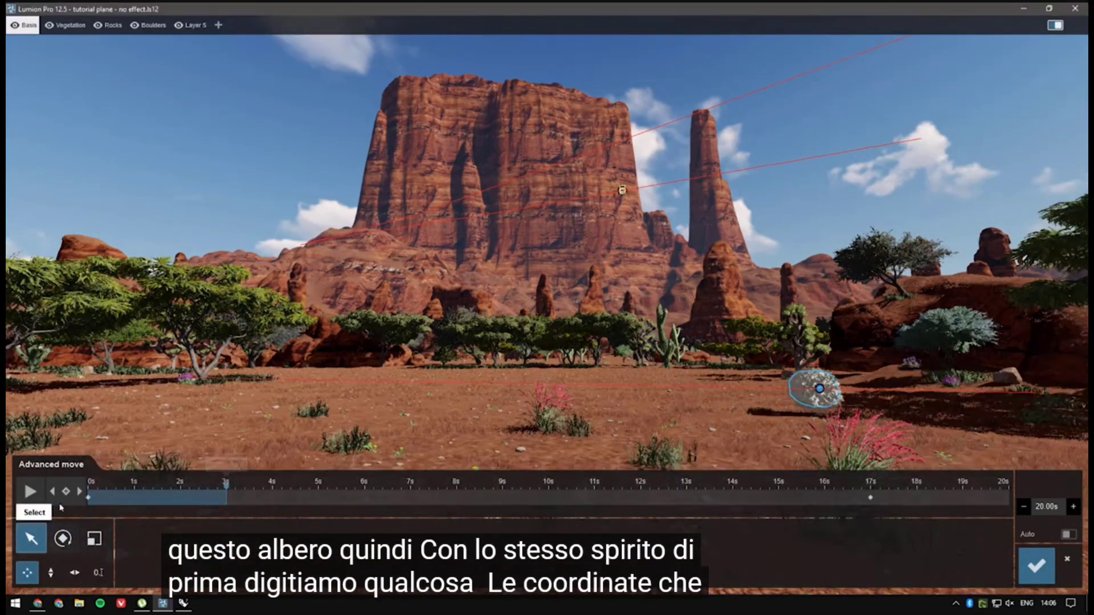
Step: Add tumbleweed keyframes at 14 and 16 seconds along its rolling path
drag(89, 496, 597, 493)
click(67, 492)
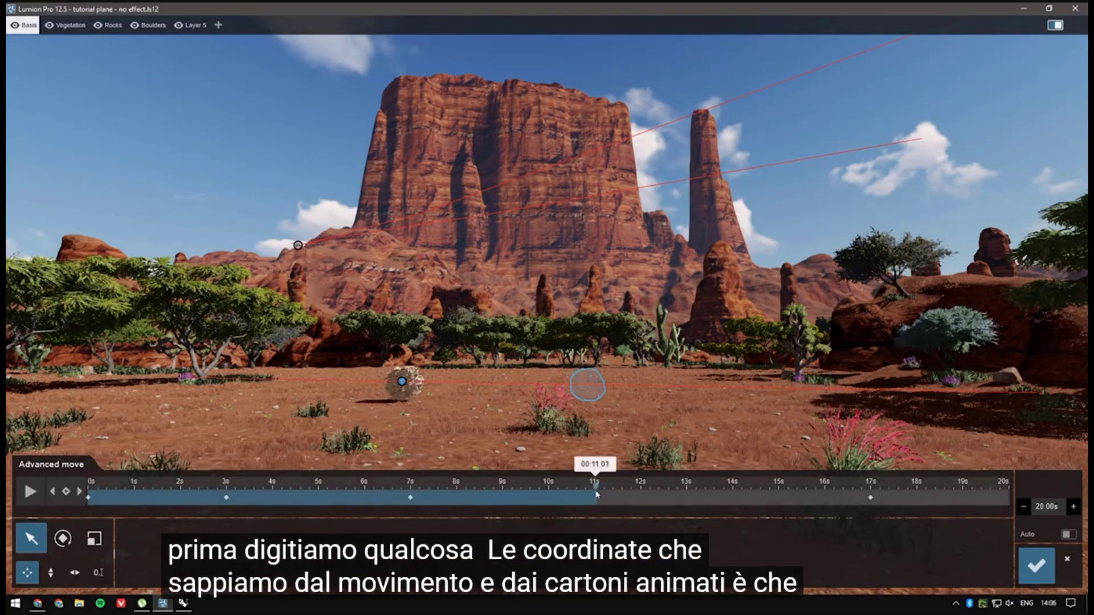
click(733, 494)
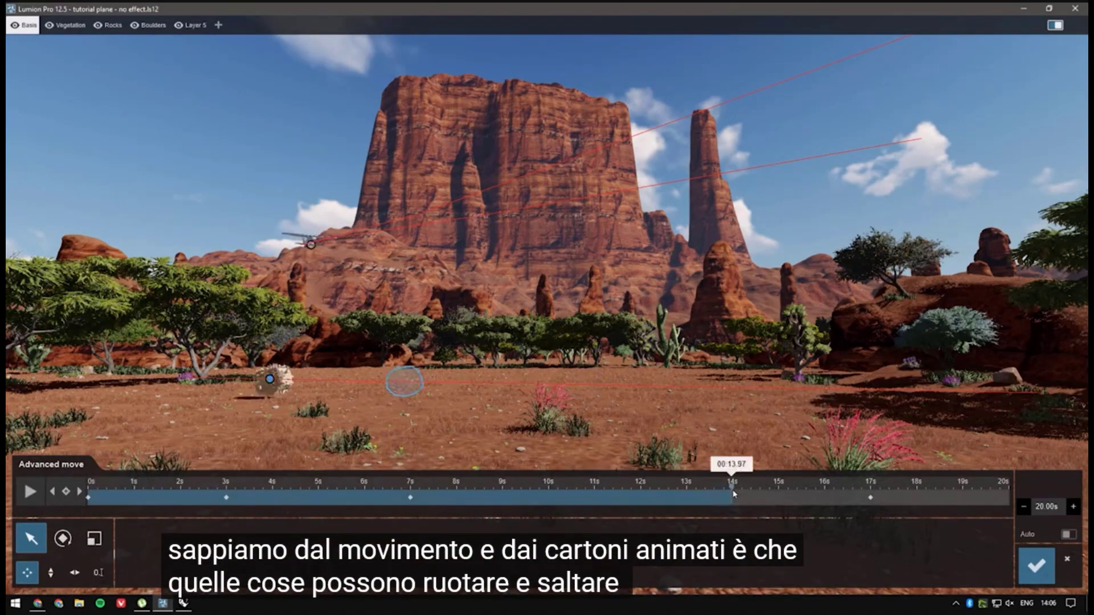
click(66, 493)
click(824, 492)
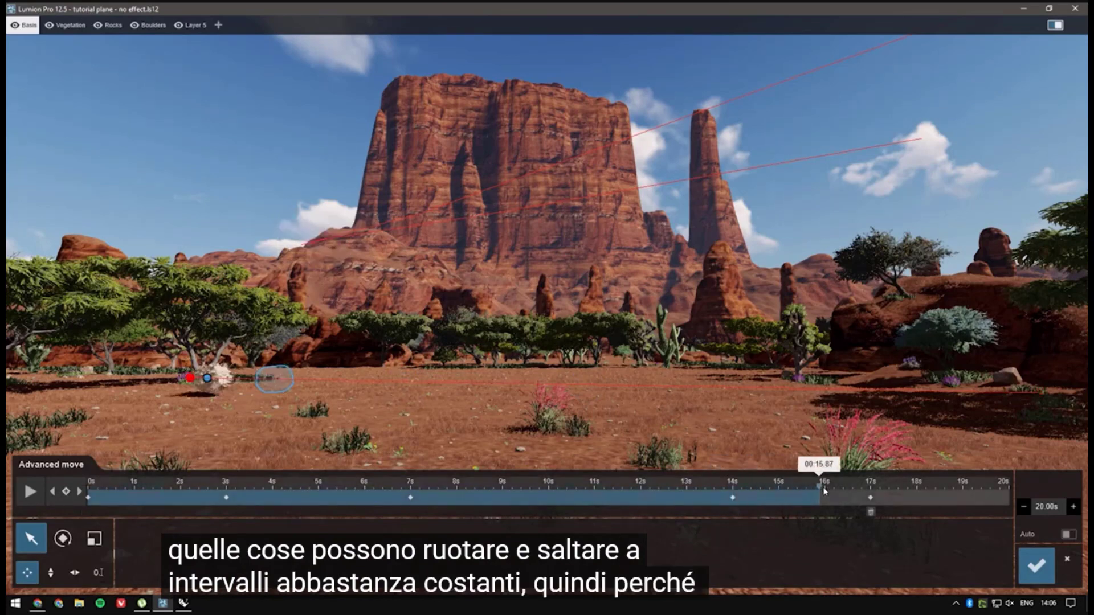
click(67, 491)
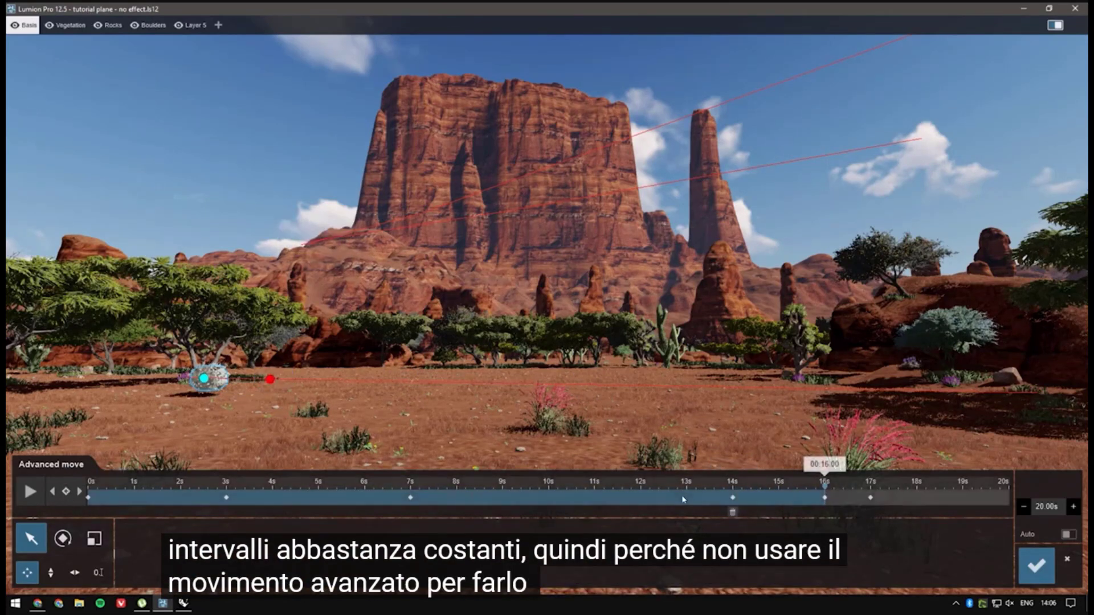
Step: Add a tumbleweed keyframe at 11 seconds and in-between ones at about 2, 5.6, 9.6 and 13 seconds
click(595, 492)
click(67, 492)
drag(677, 495, 345, 494)
click(67, 492)
click(67, 492)
click(66, 492)
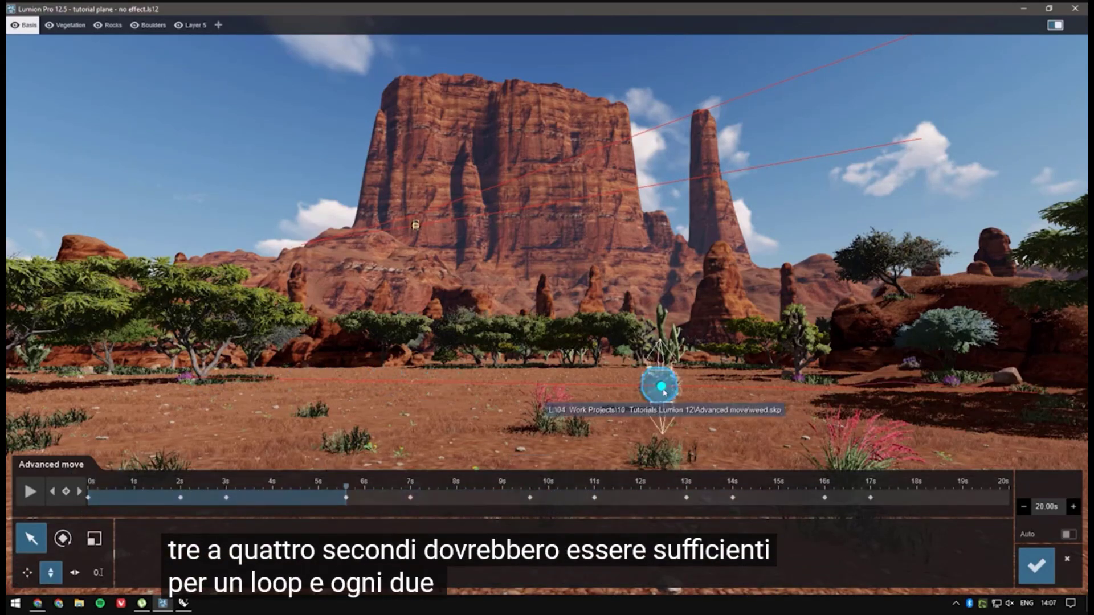
Step: Raise the tumbleweed slightly off the ground at the keyframes near 5.6 and 9.6 seconds as bounces and open its rotation settings
drag(663, 387, 668, 371)
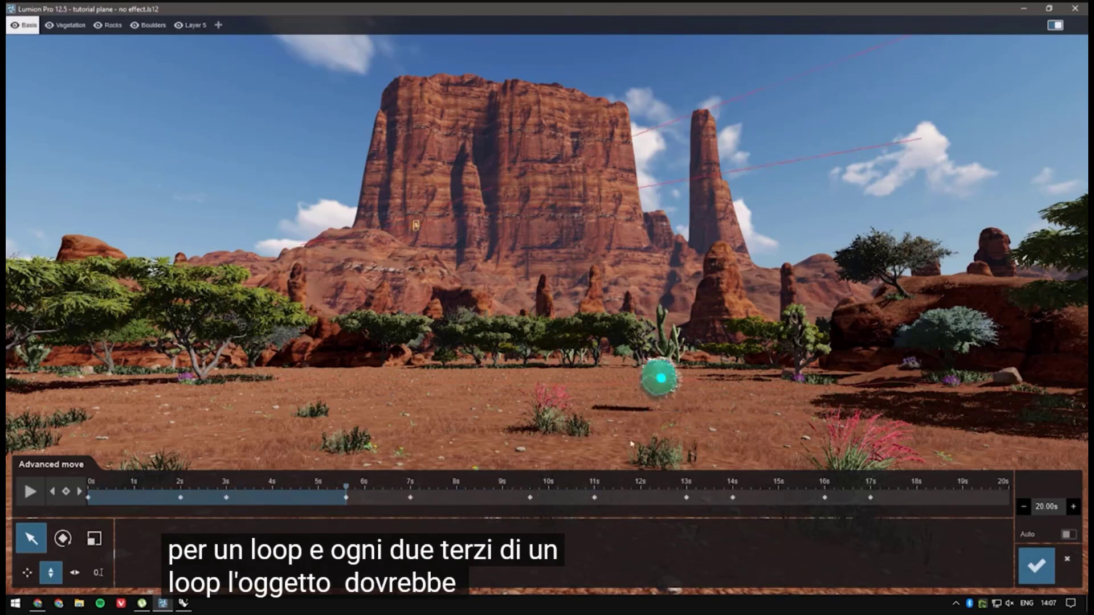
click(80, 492)
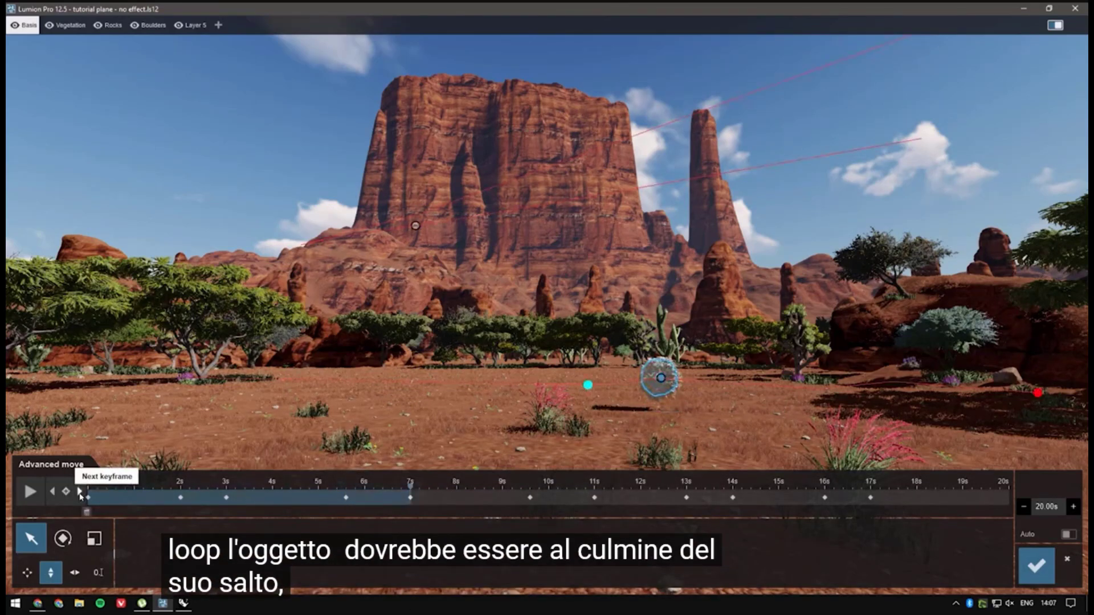
click(79, 492)
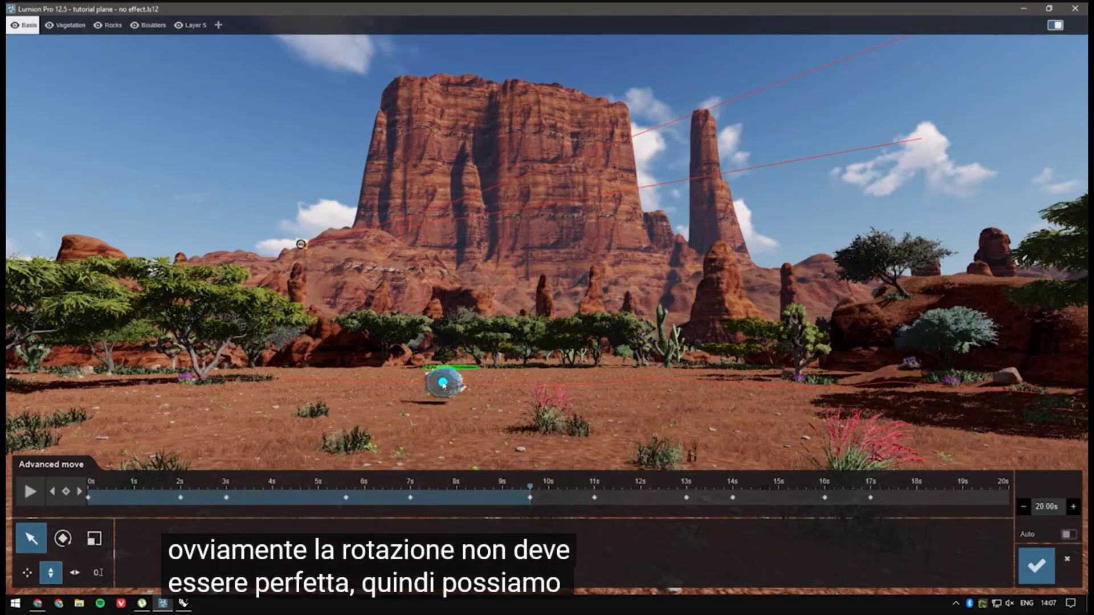
drag(442, 382, 445, 366)
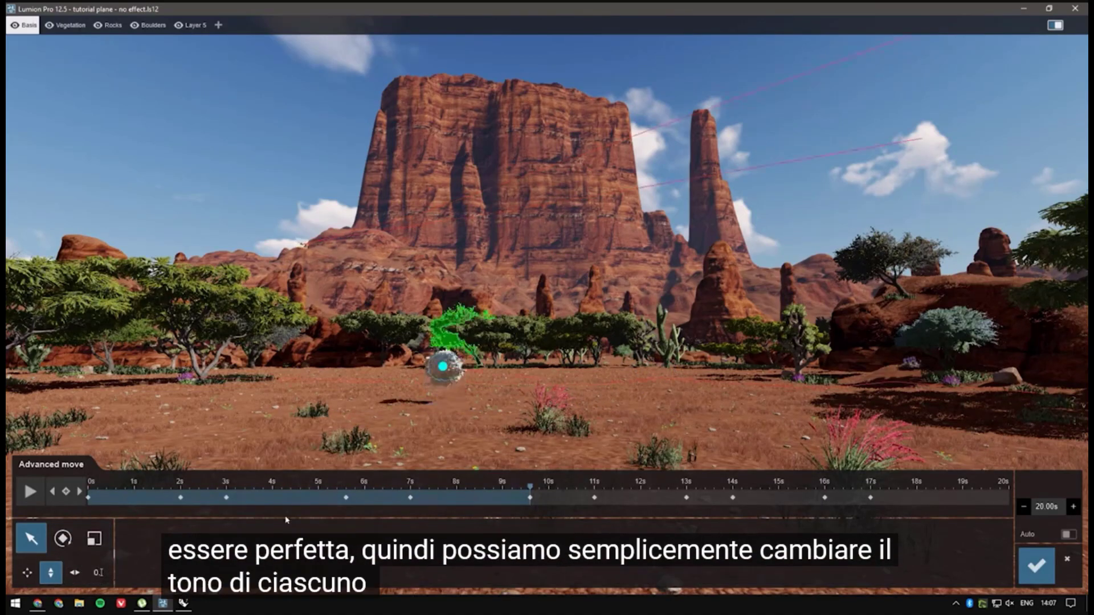
click(63, 538)
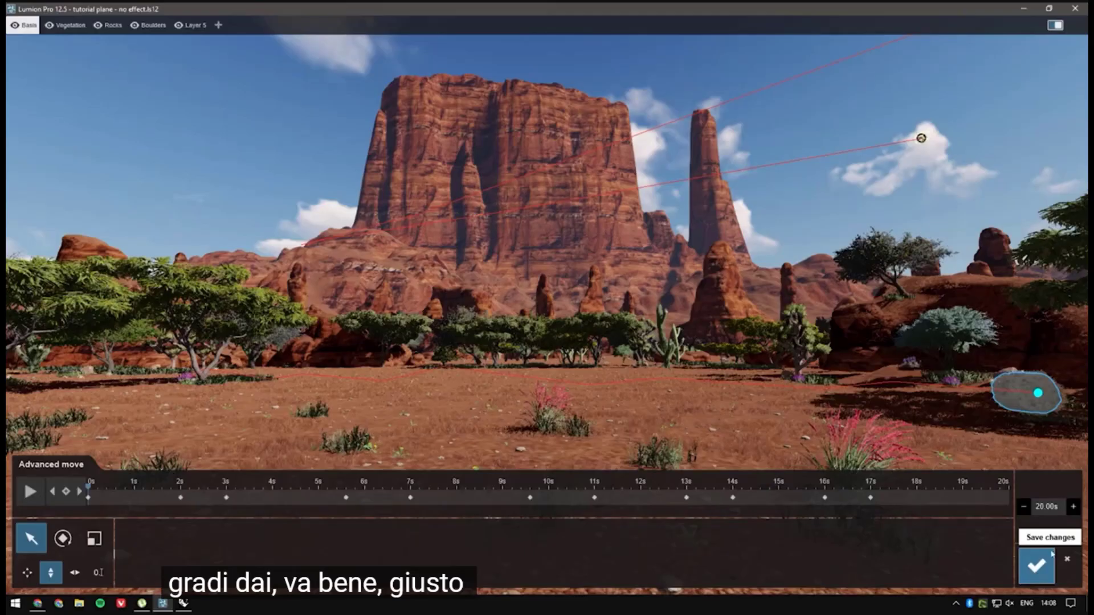
Step: Turn on automatic duration so the animation matches the 17-second clip length and save the Advanced Move changes
click(1069, 535)
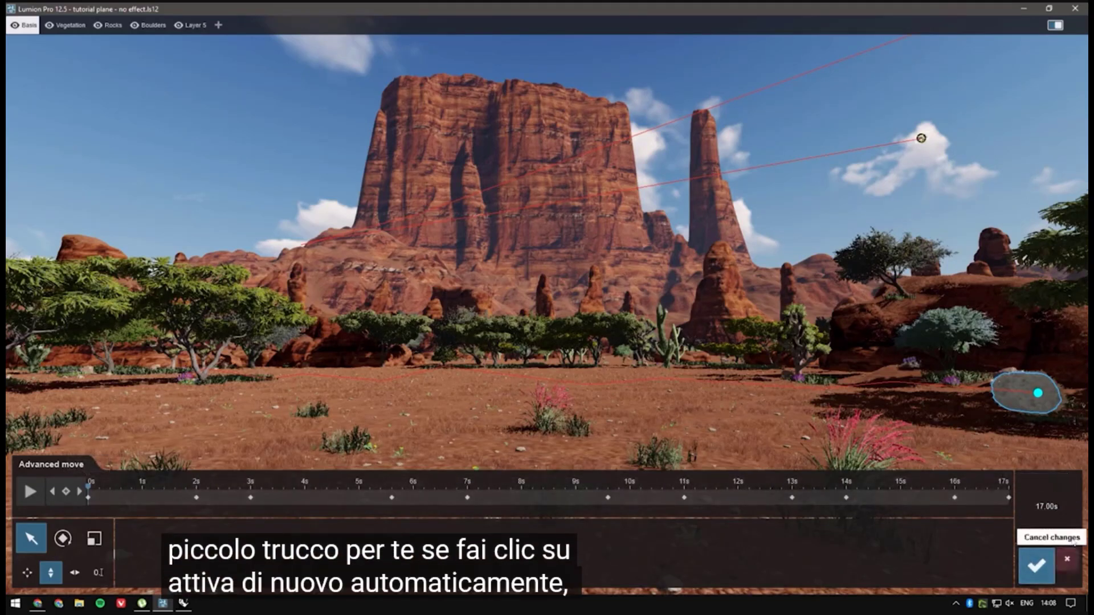
click(1069, 535)
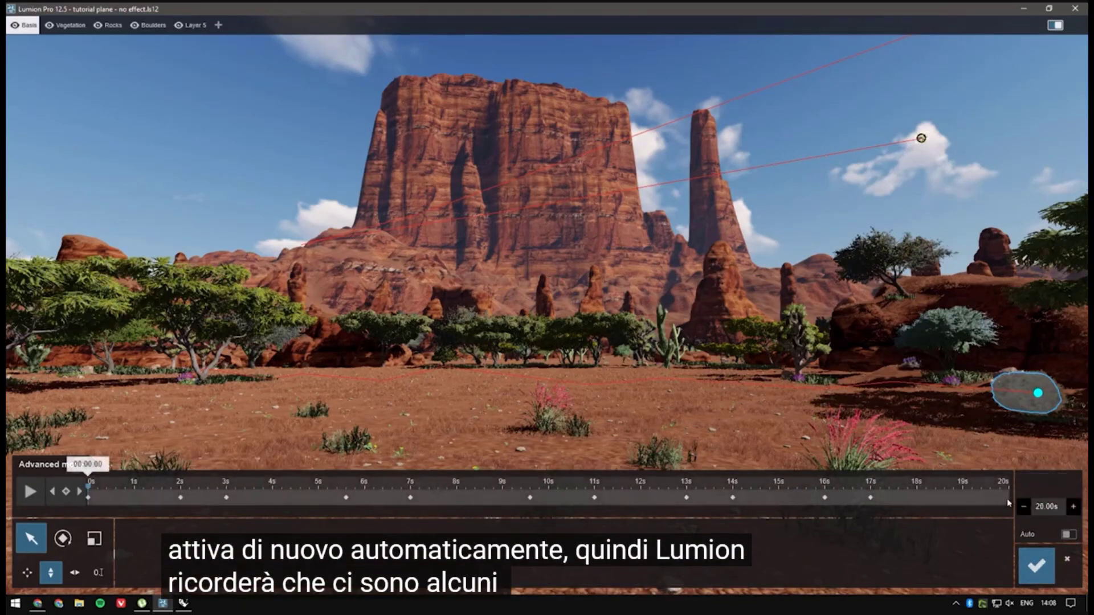
click(1069, 536)
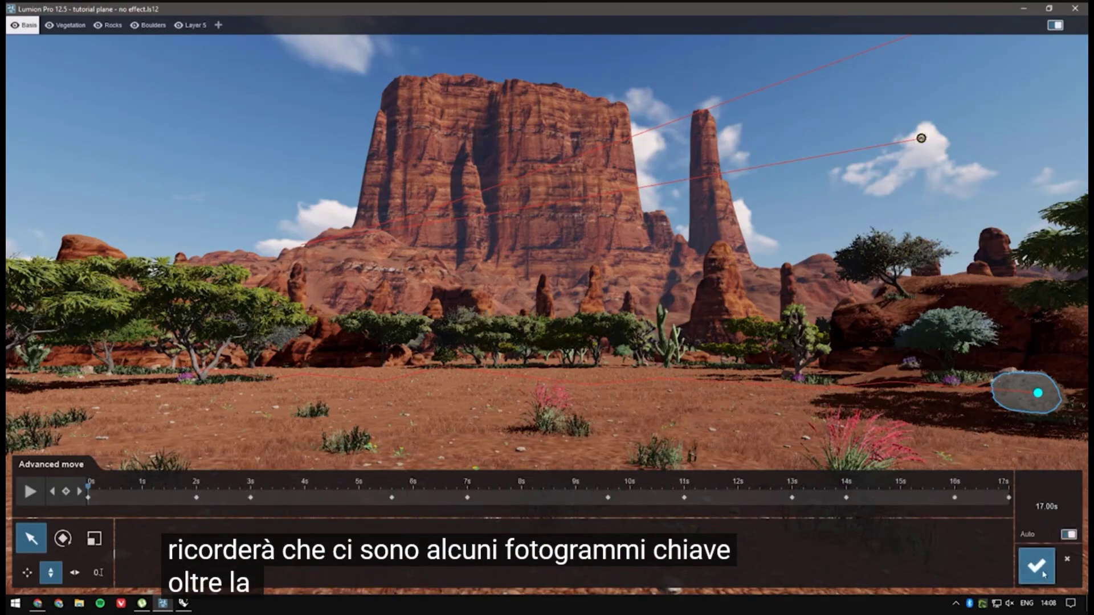
click(1044, 574)
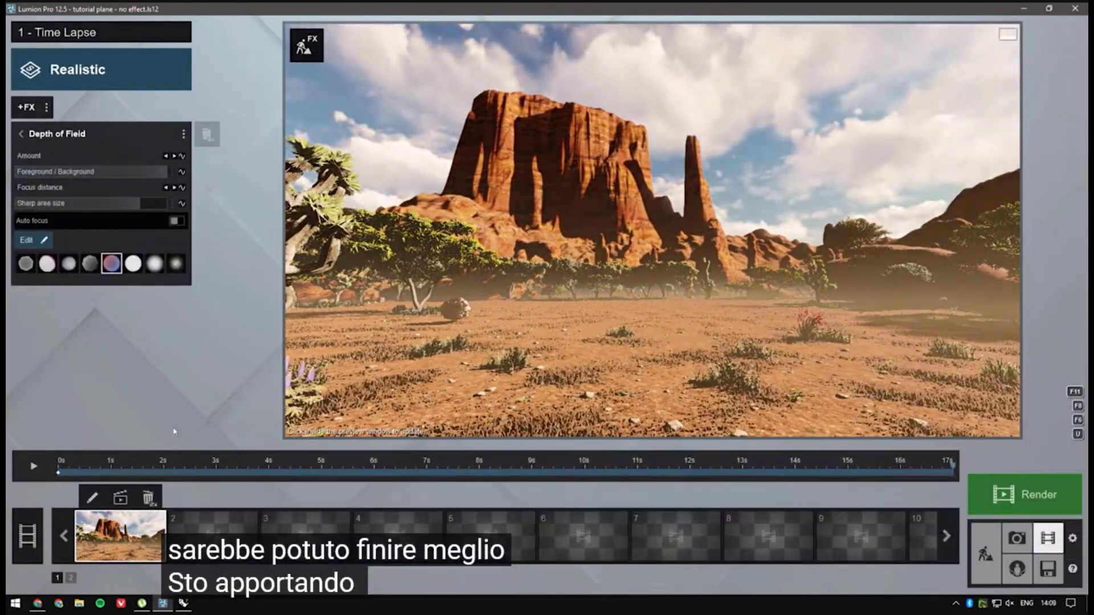
Step: Return the clip to 0 seconds and refresh its rendered preview
click(58, 467)
click(676, 289)
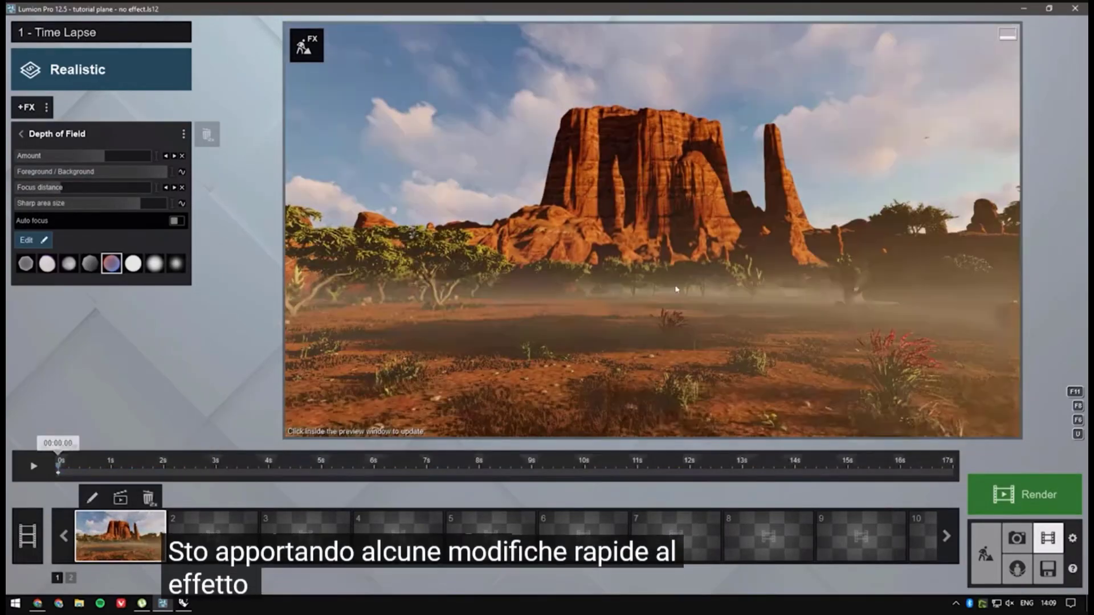
click(676, 289)
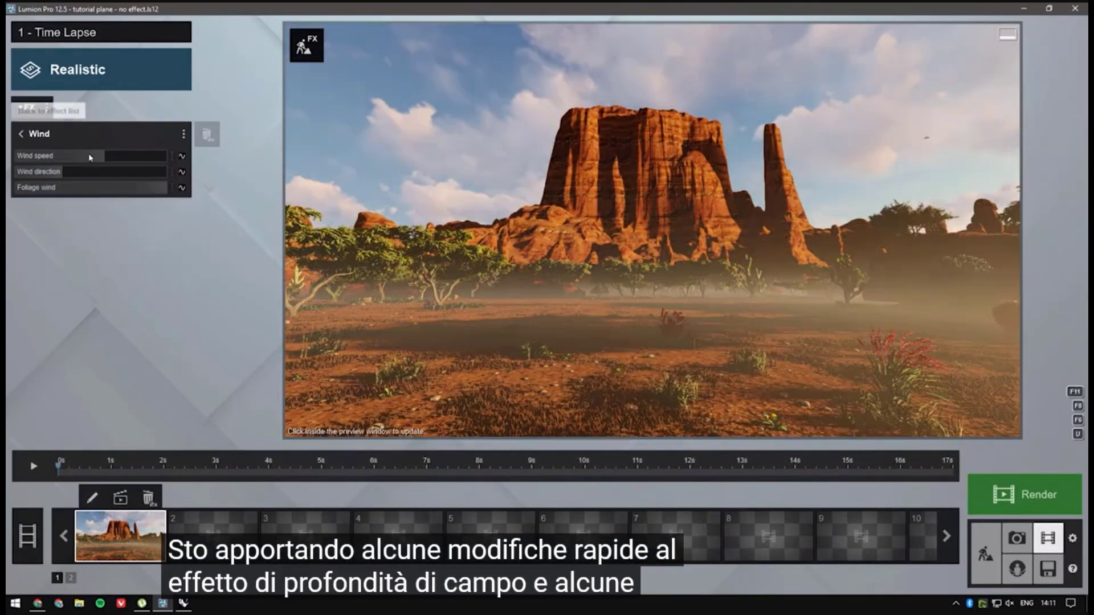